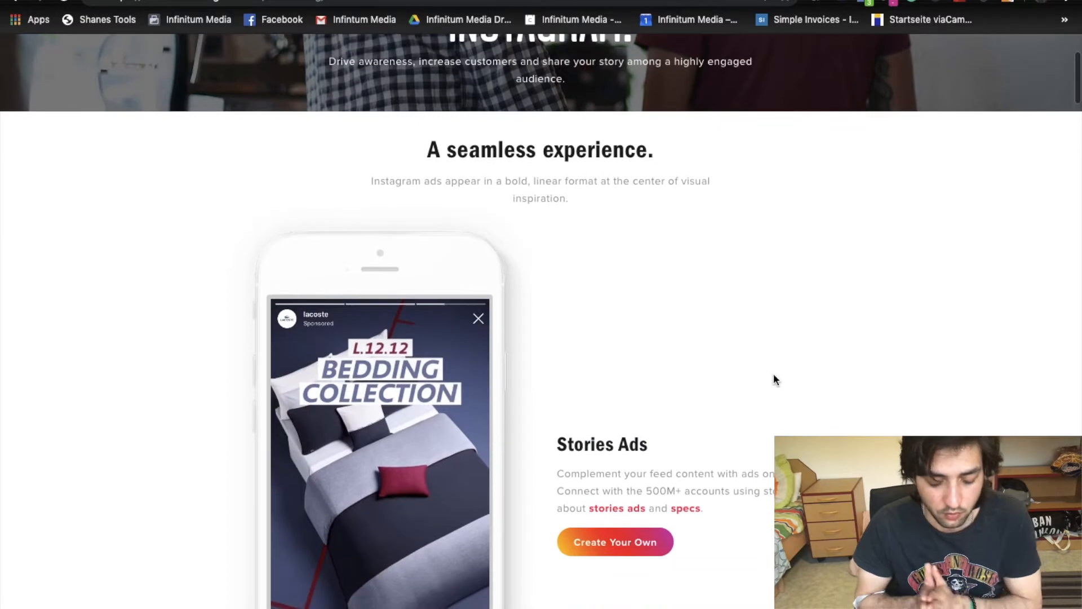
- Review the Stories, Photo, Video and Carousel ad formats on the Instagram Business advertising page
scroll(773, 374, down, 2)
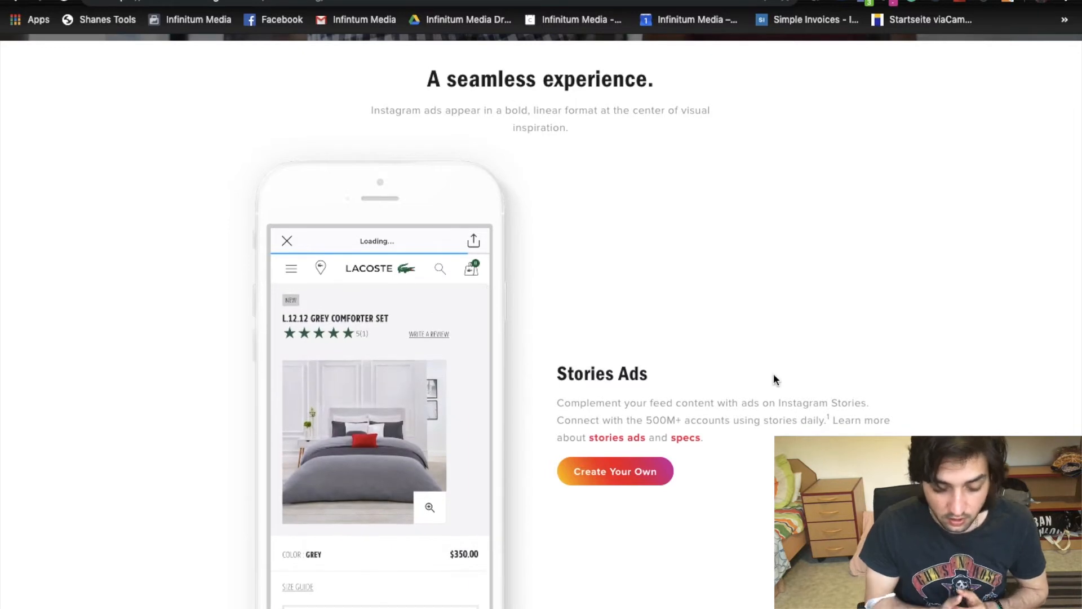
scroll(774, 379, down, 2)
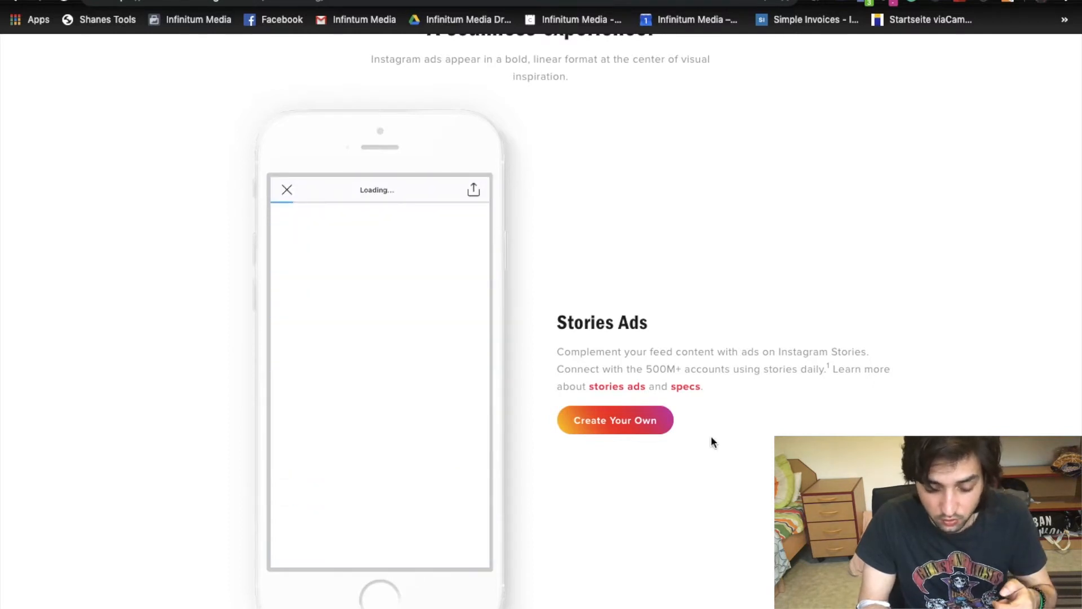
scroll(711, 437, up, 10)
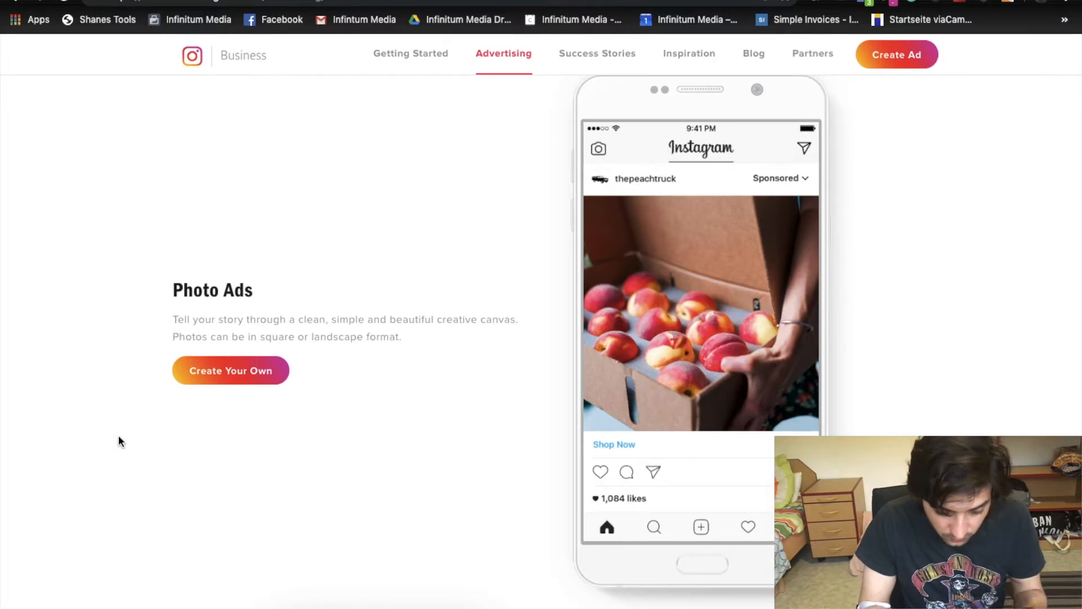
scroll(119, 440, down, 9)
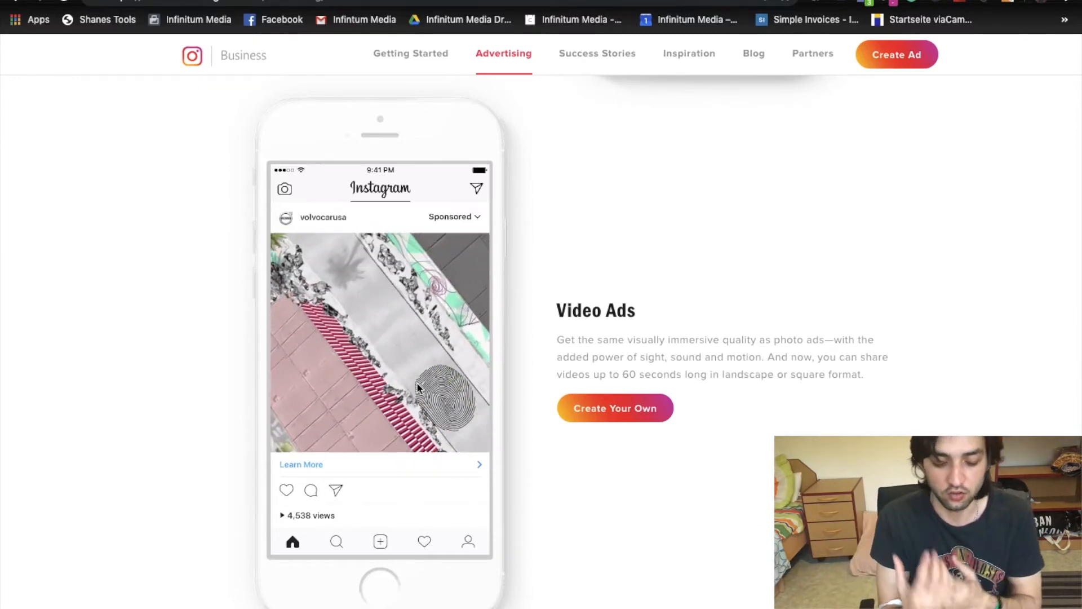
scroll(400, 456, down, 2)
scroll(401, 457, up, 3)
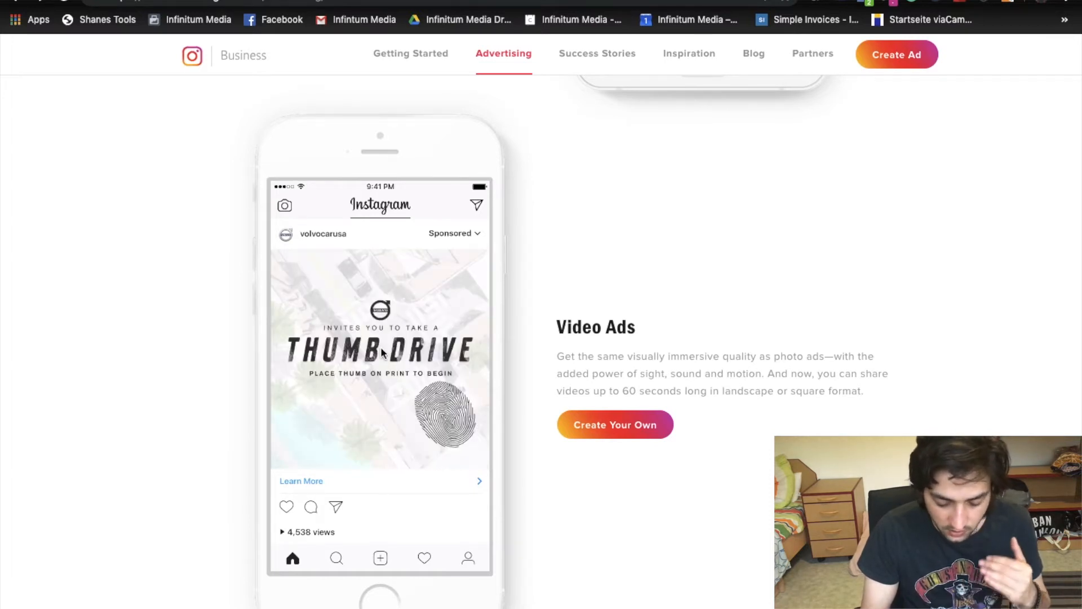
scroll(381, 352, down, 10)
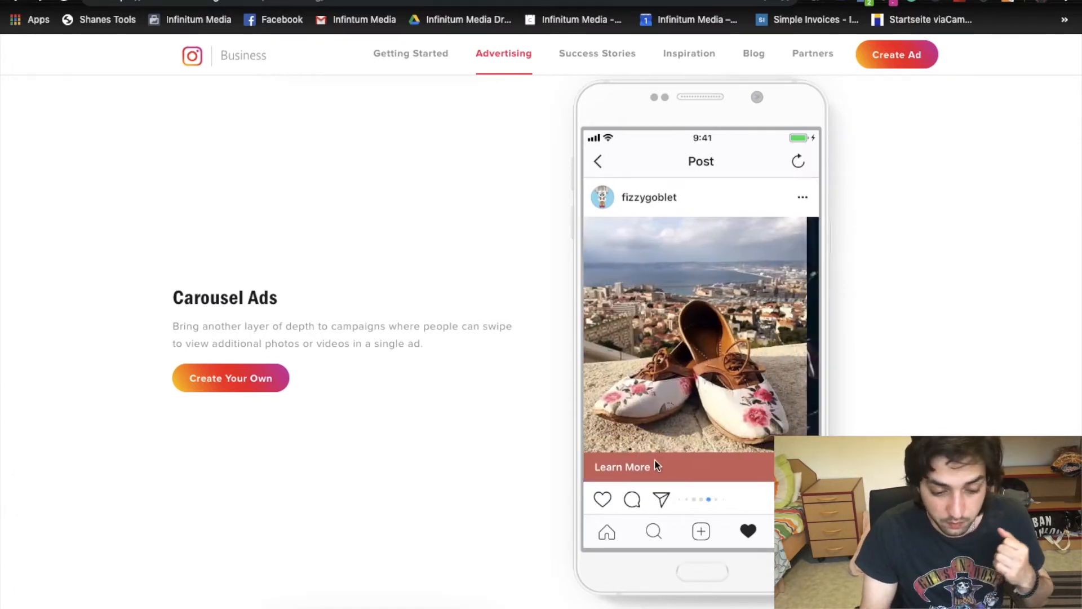
scroll(459, 436, down, 1)
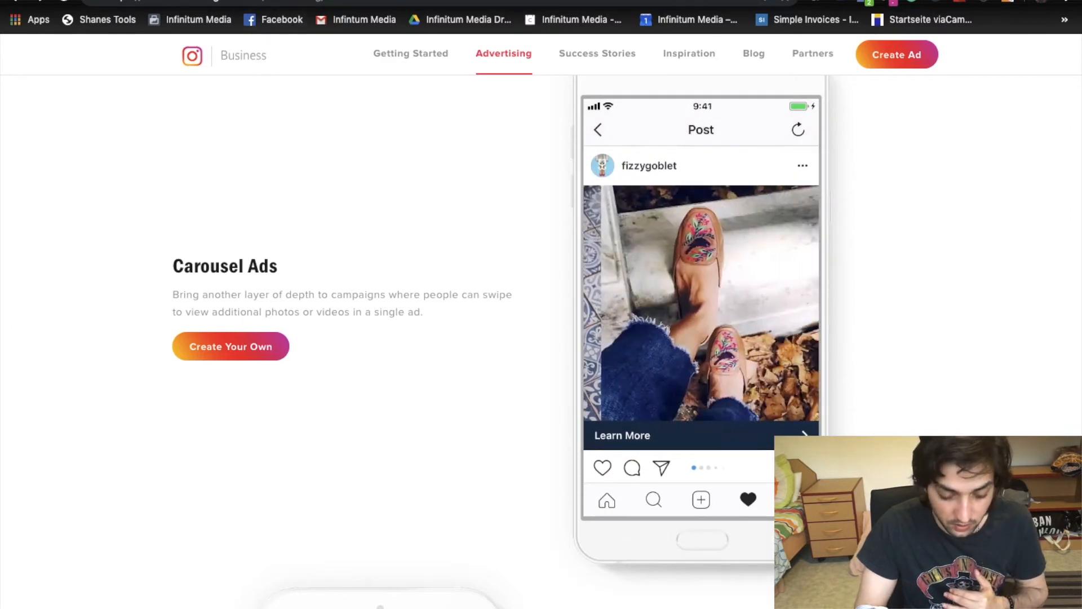
- Close the Aaptiv ad example and examine the sponsored Instagram ad examples in the AdEspresso article
click(304, 1)
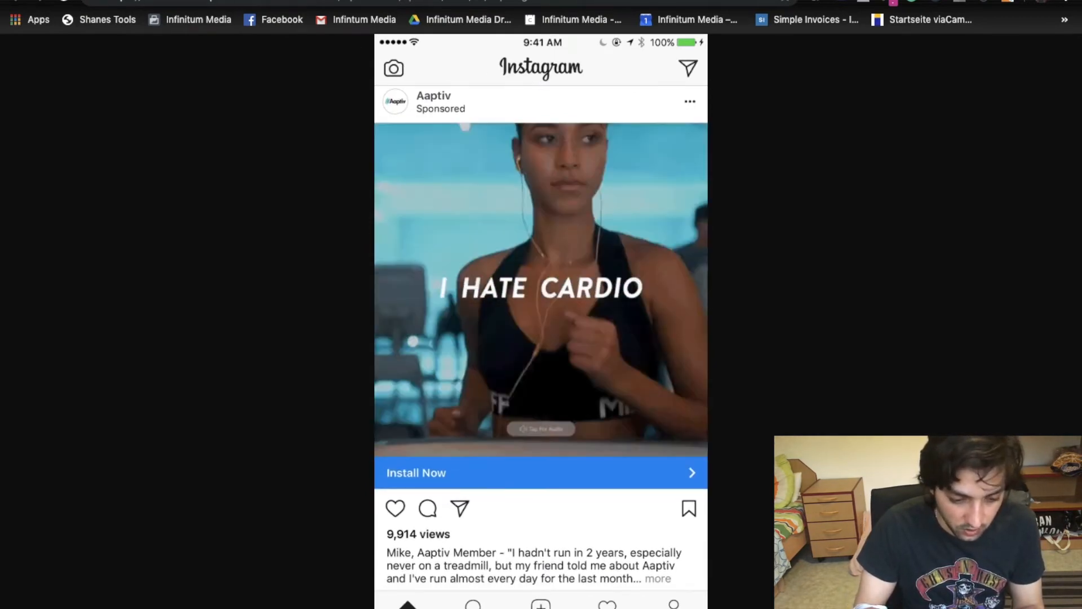
key(super+w)
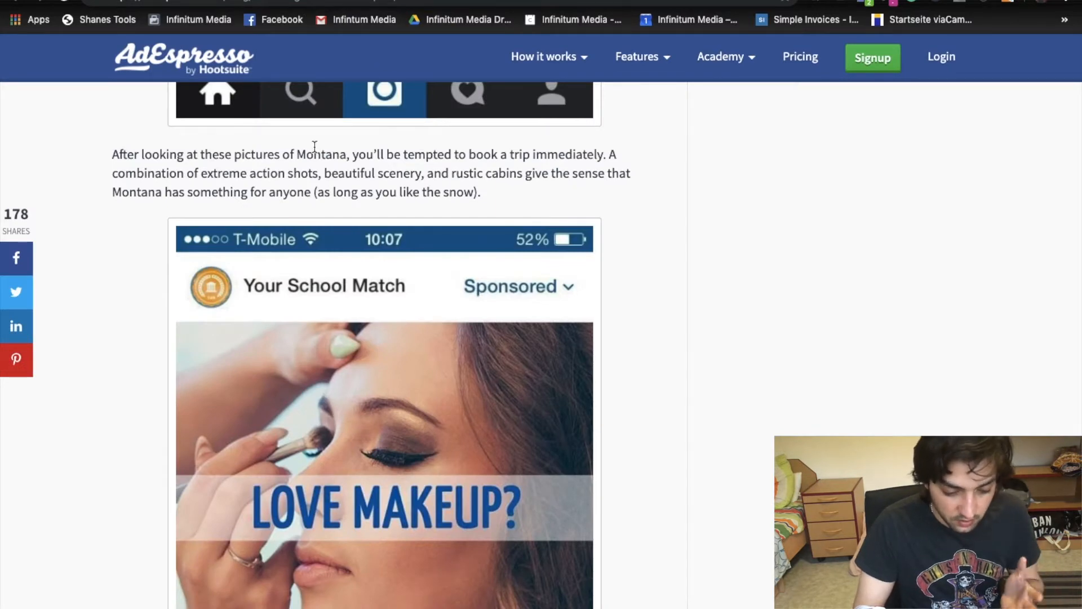
scroll(314, 148, up, 3)
scroll(315, 147, up, 15)
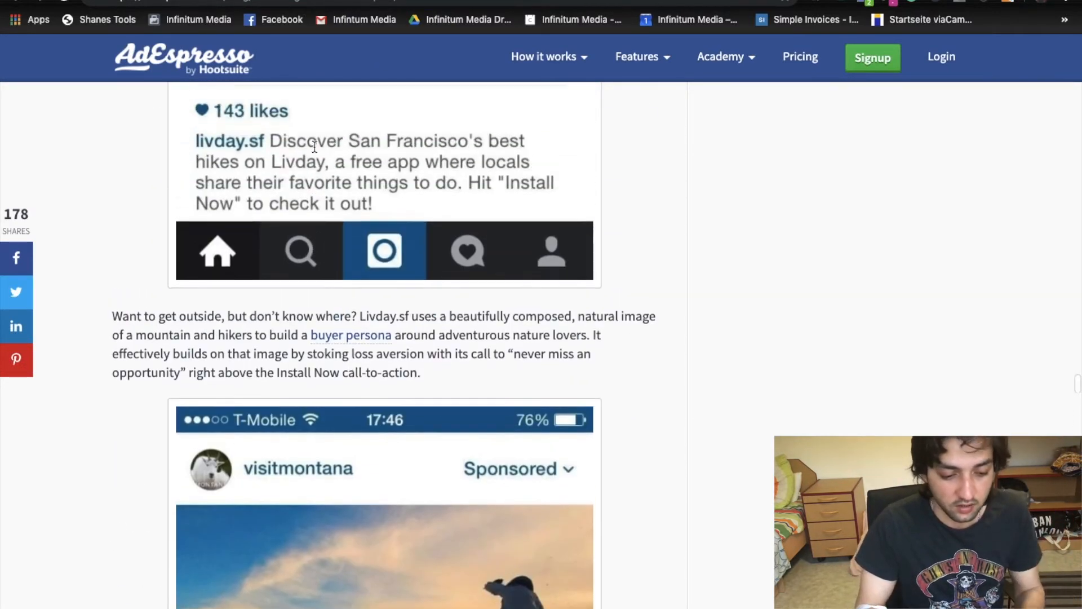
scroll(314, 146, up, 8)
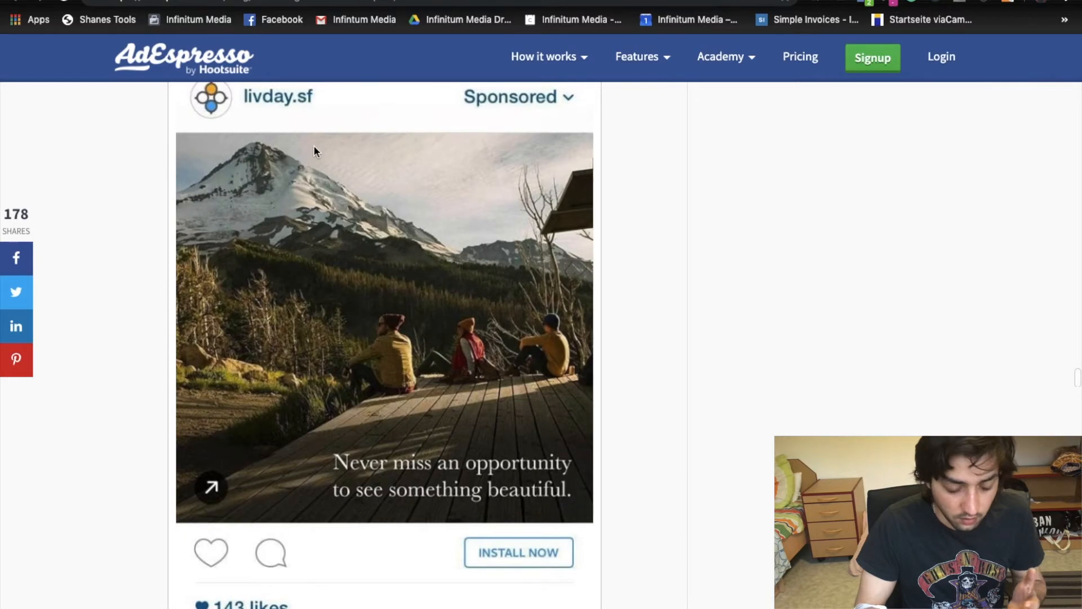
scroll(313, 145, up, 9)
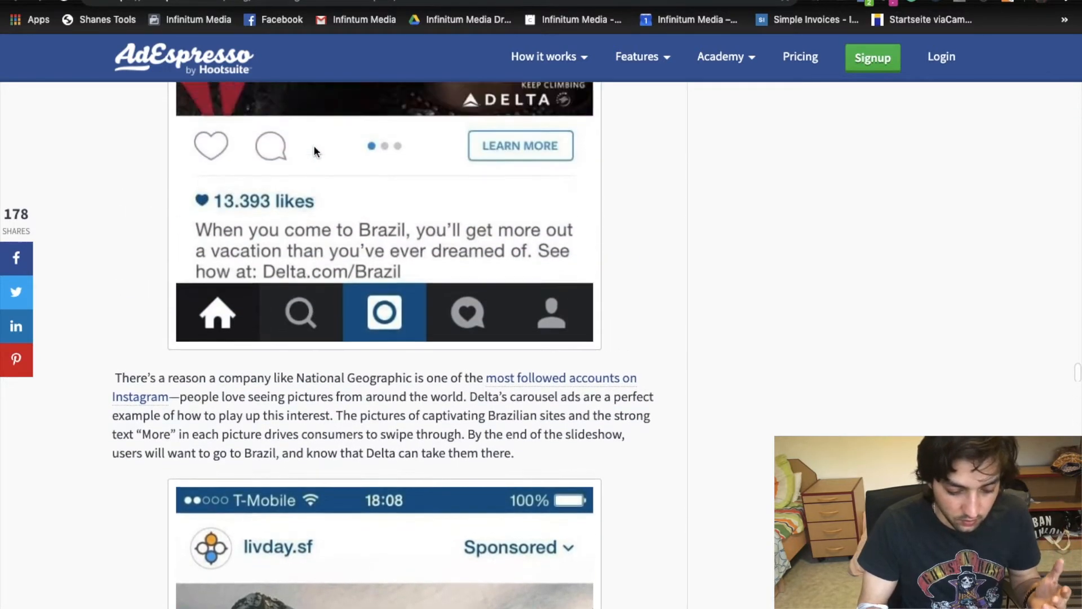
scroll(313, 146, up, 5)
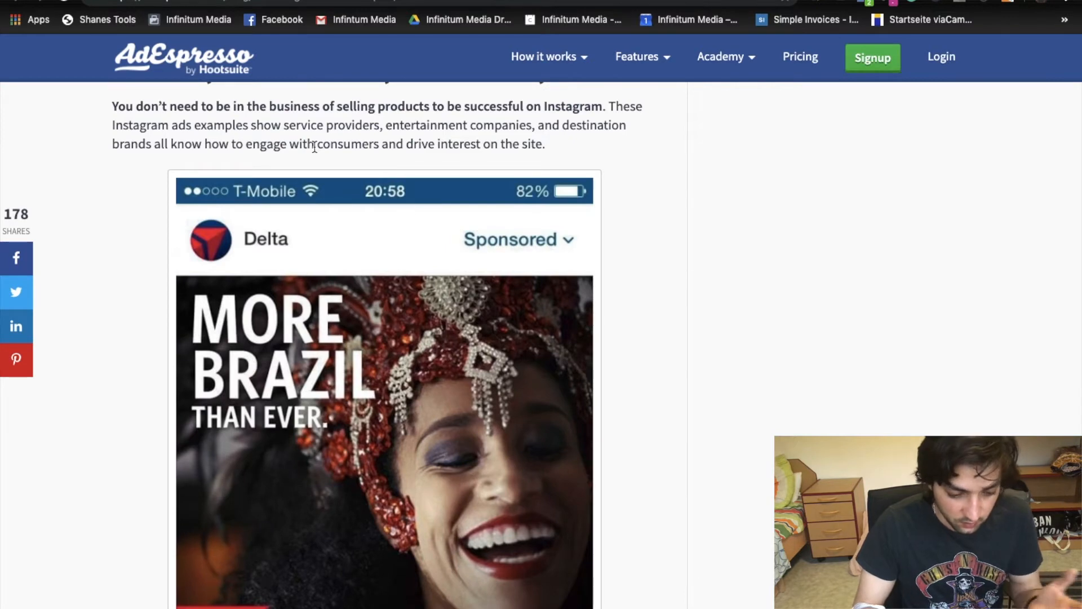
scroll(315, 147, up, 12)
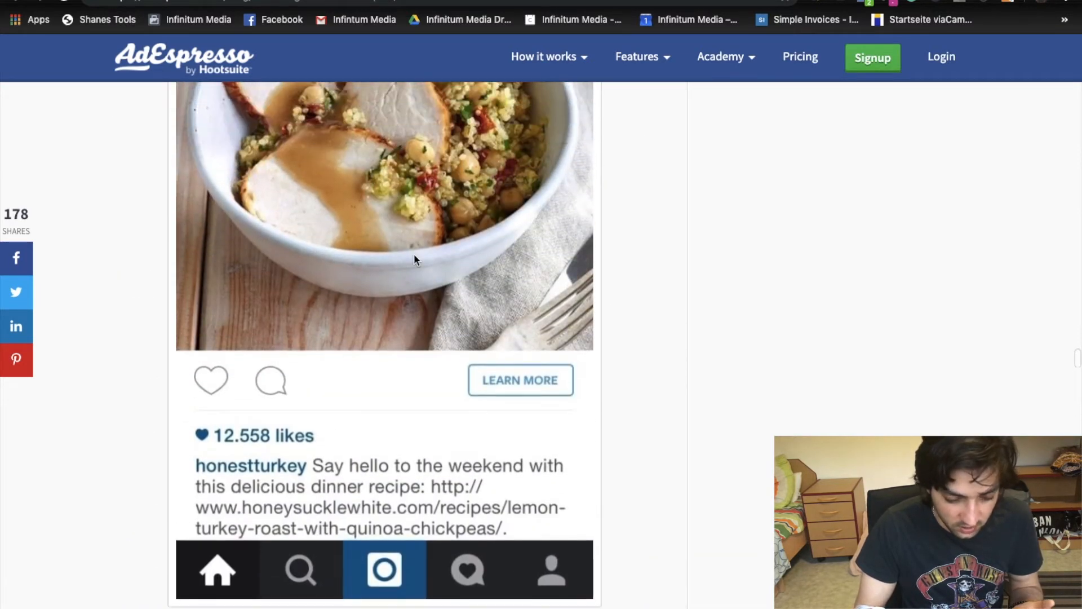
scroll(414, 254, up, 13)
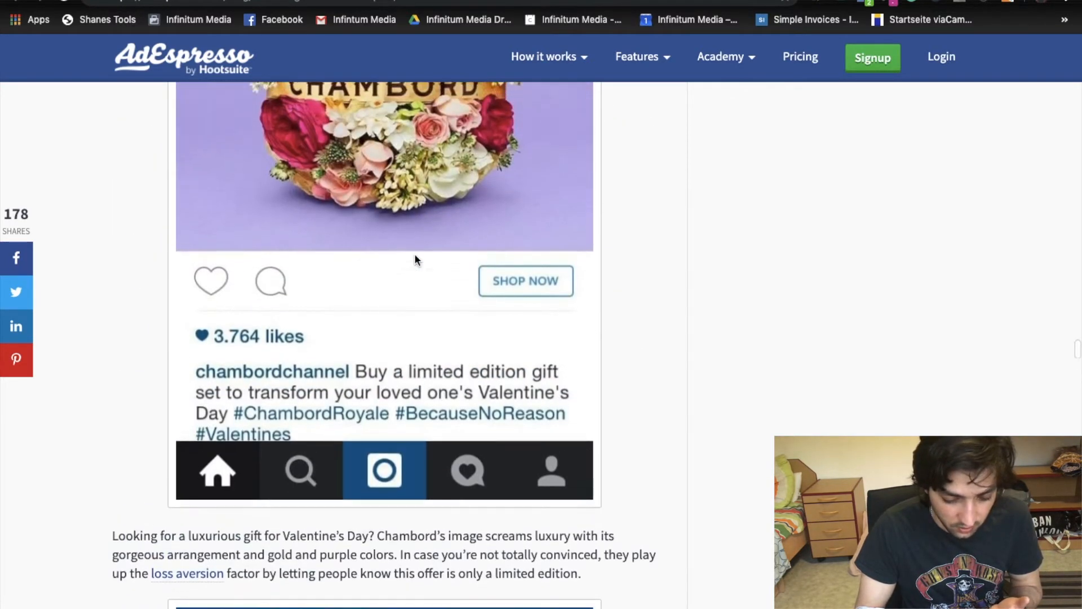
scroll(414, 252, up, 18)
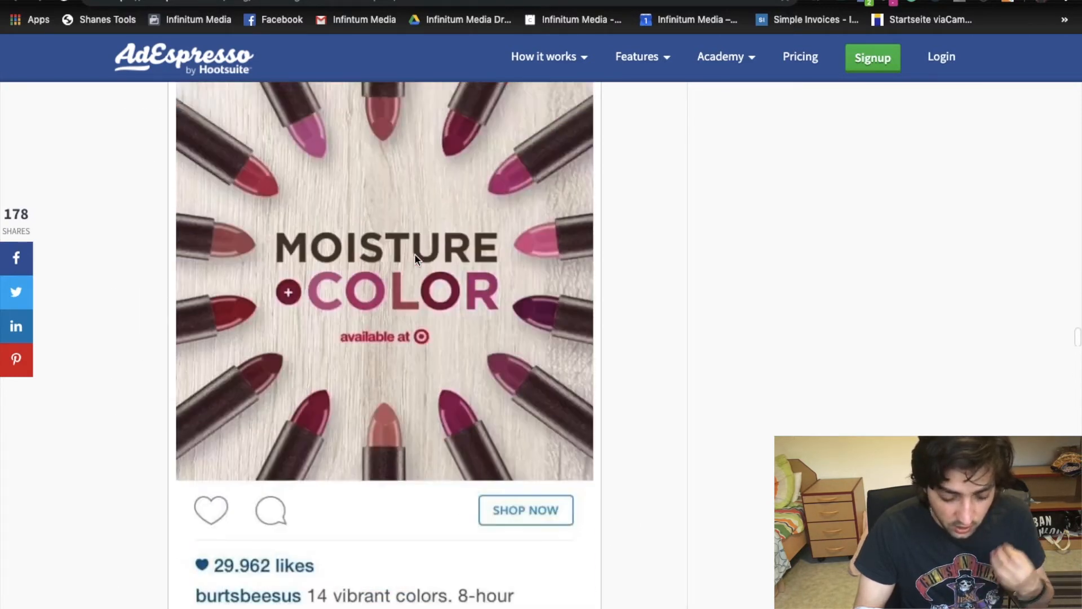
scroll(414, 255, up, 9)
scroll(416, 259, up, 13)
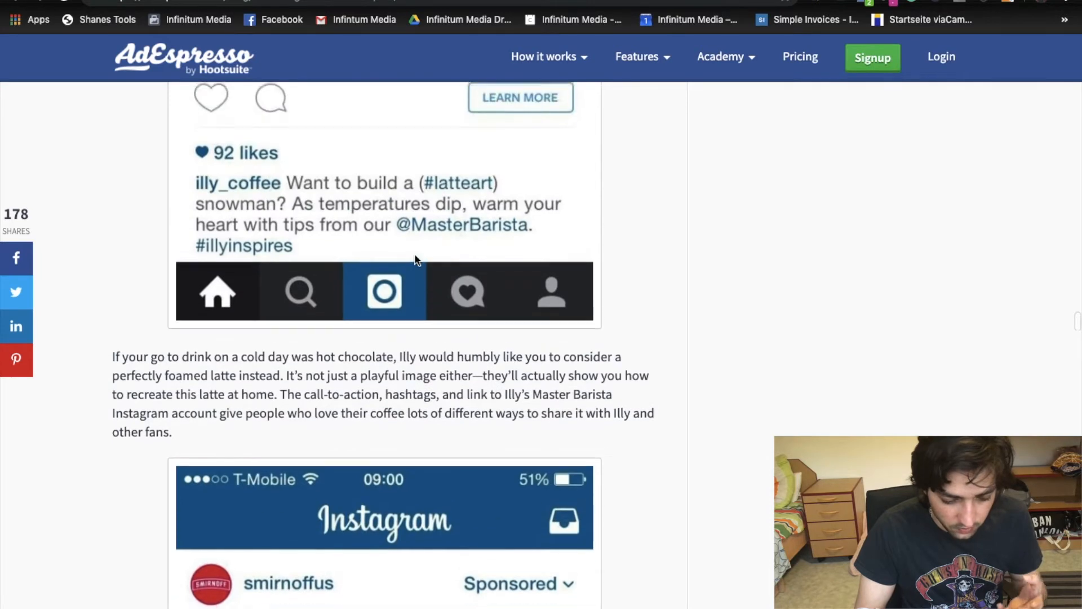
scroll(417, 259, up, 8)
scroll(415, 254, up, 14)
scroll(415, 255, up, 20)
scroll(415, 254, up, 20)
scroll(414, 260, up, 20)
scroll(415, 260, up, 5)
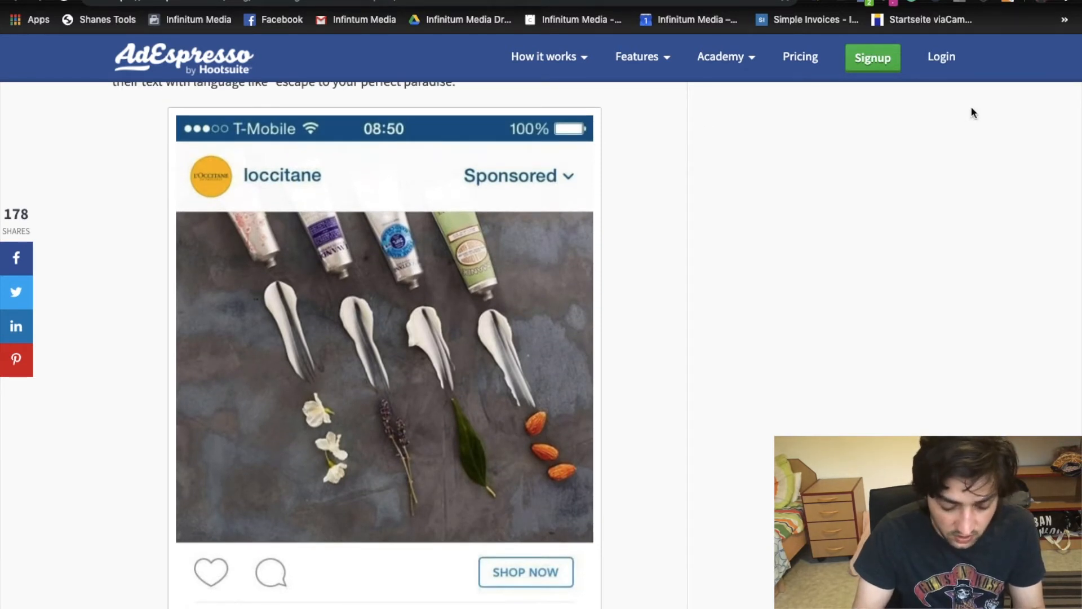
- Switch to the new campaign creation page in Facebook Ads Manager
click(811, 1)
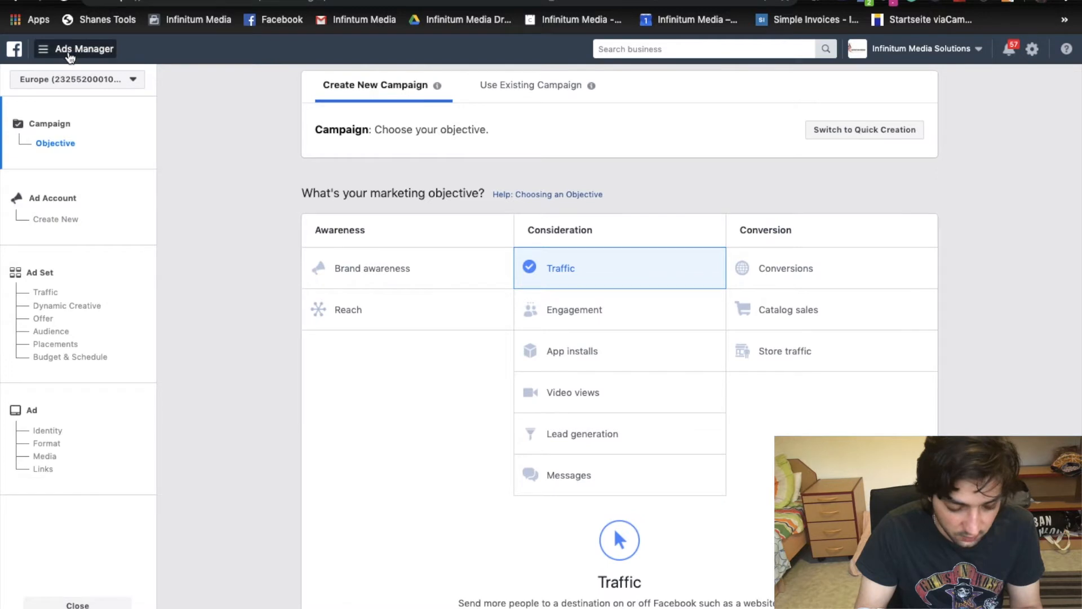
click(66, 53)
click(207, 500)
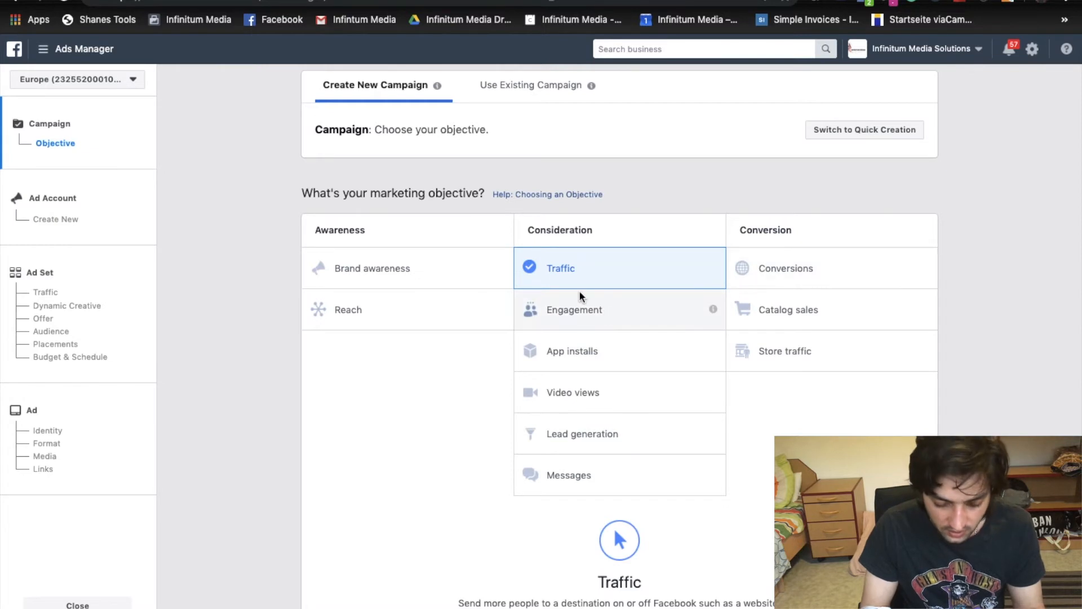
- Name the Traffic campaign "seattle - $10" and proceed to the ad account setup
scroll(590, 269, down, 4)
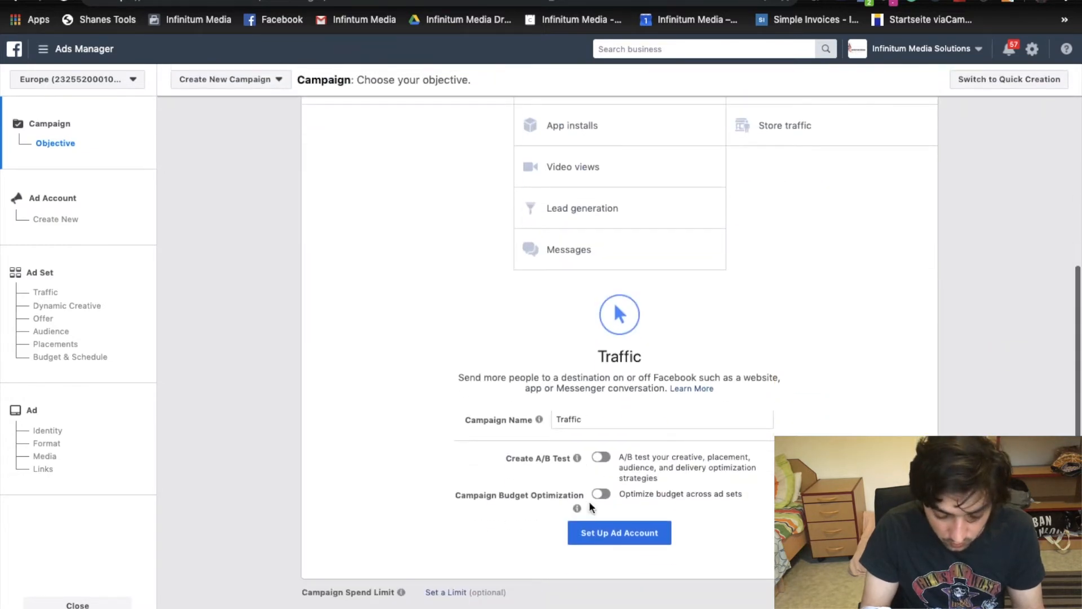
click(582, 421)
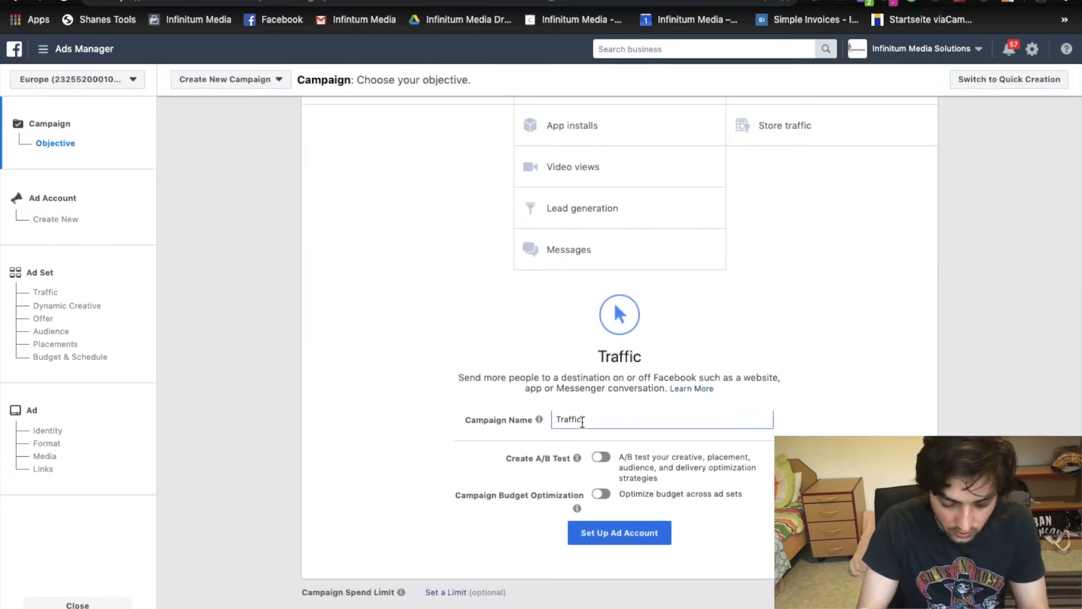
key(BackSpace)
key(BackSpace)
key(BackSpace)
key(BackSpace)
key(BackSpace)
key(BackSpace)
key(BackSpace)
text(chi)
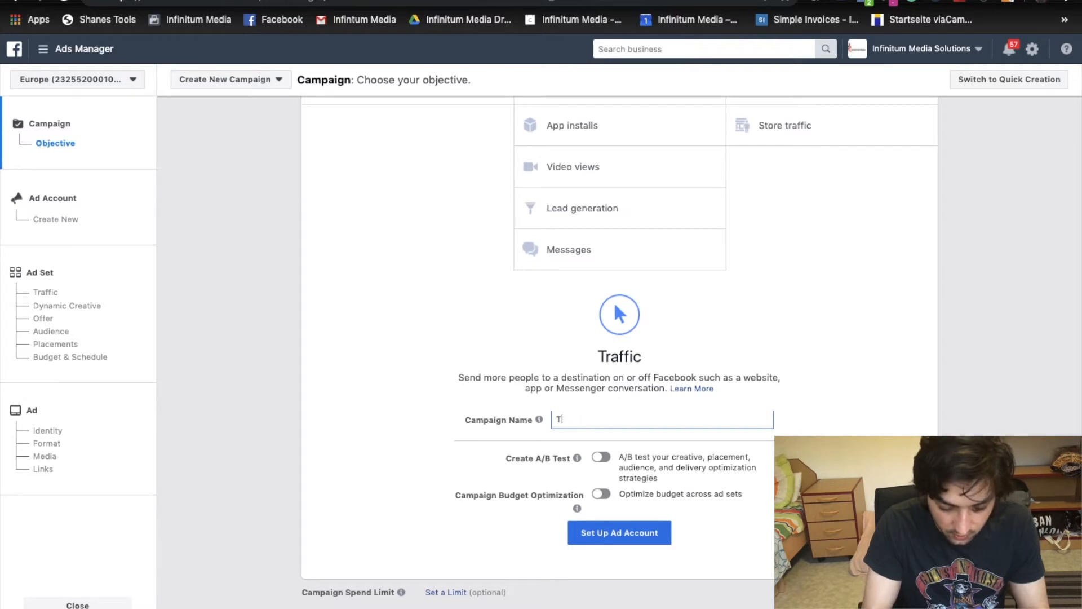
key(BackSpace)
key(BackSpace)
key(BackSpace)
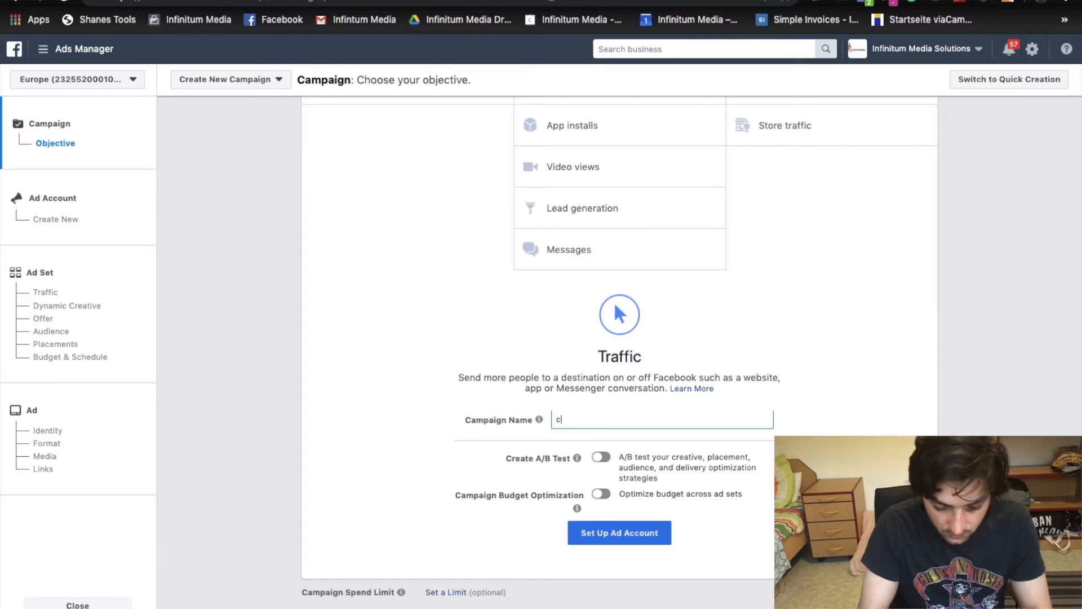
text(seattle)
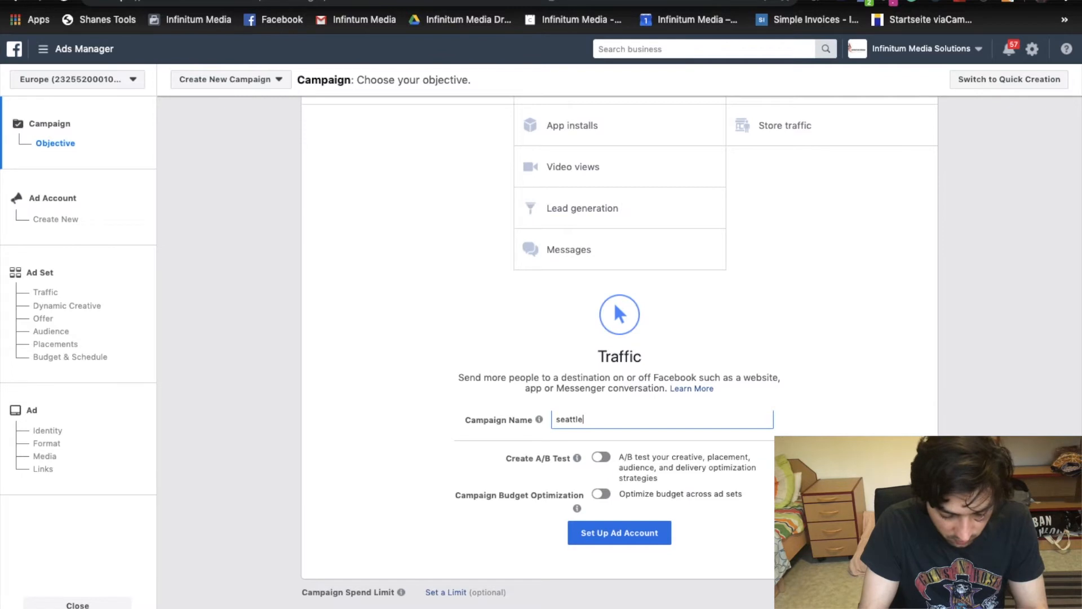
text( - $10)
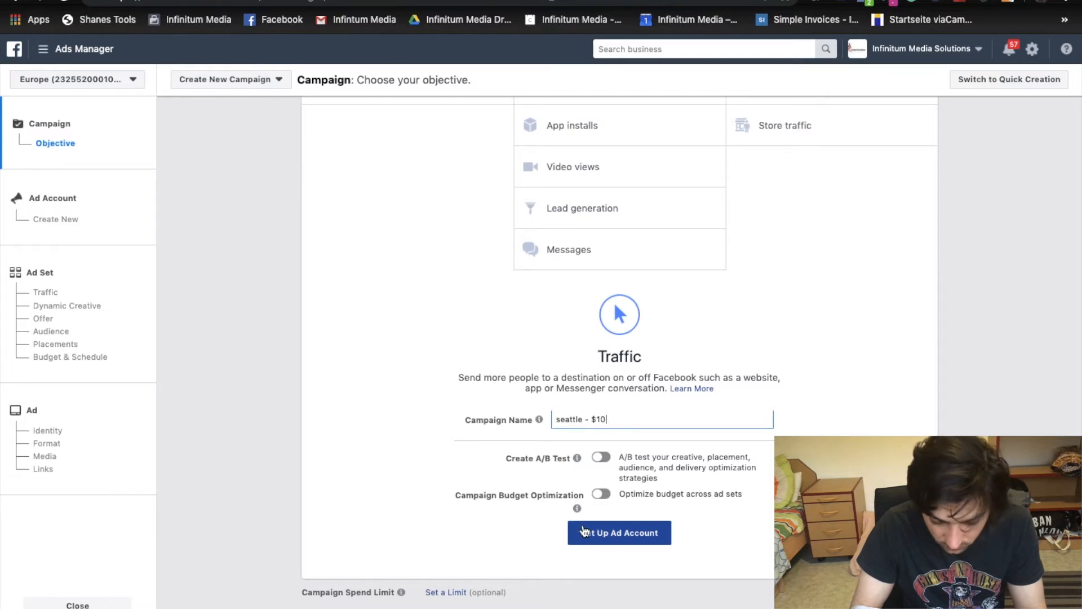
scroll(667, 558, down, 1)
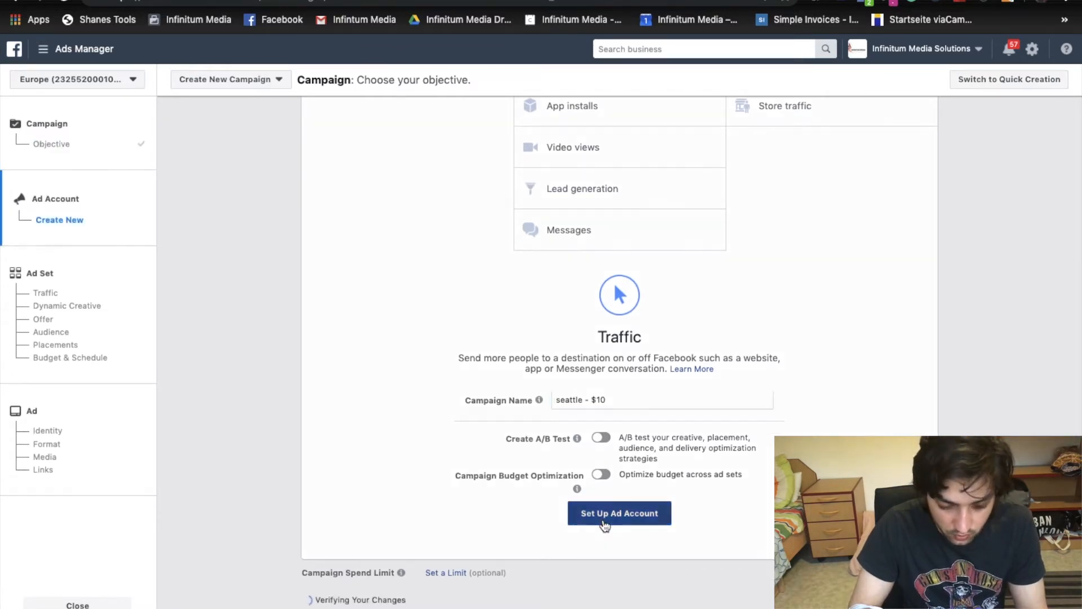
click(604, 521)
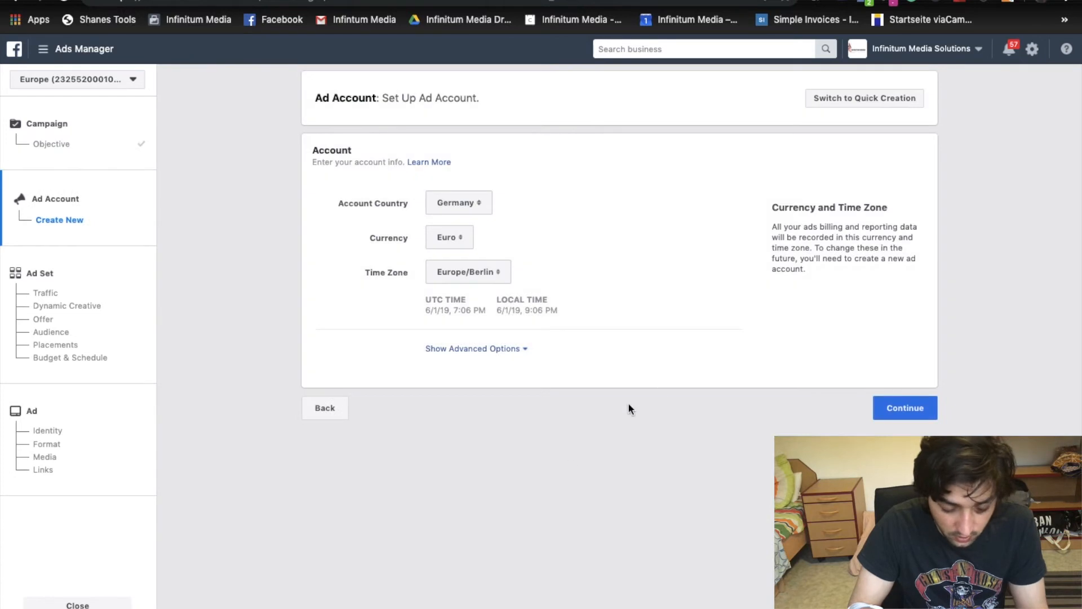
- Check the account country choices, keep Germany, Euro and Europe/Berlin, and continue to the ad set
click(464, 210)
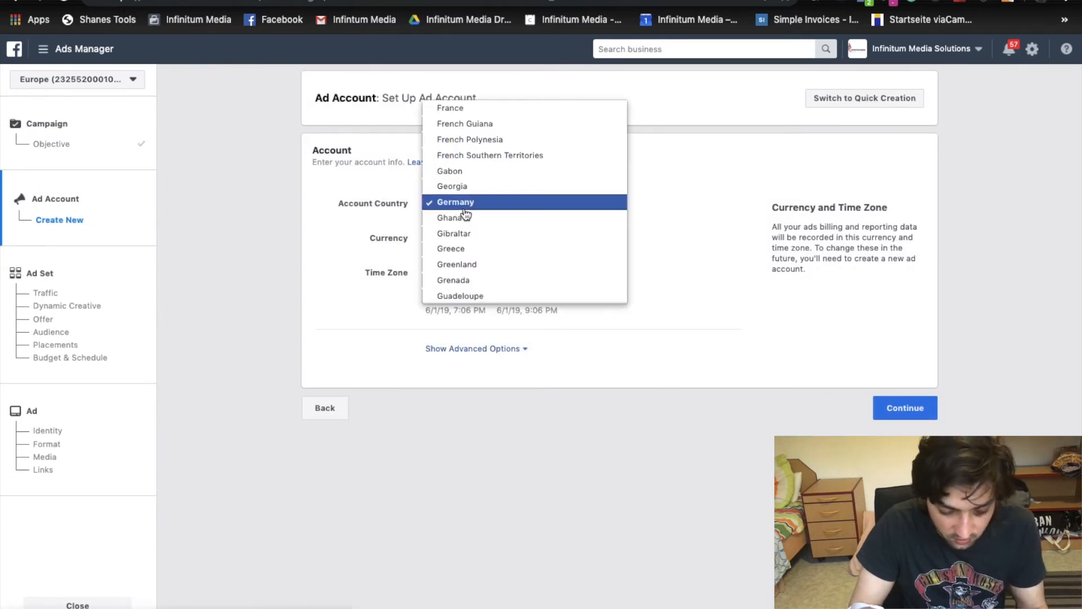
click(395, 252)
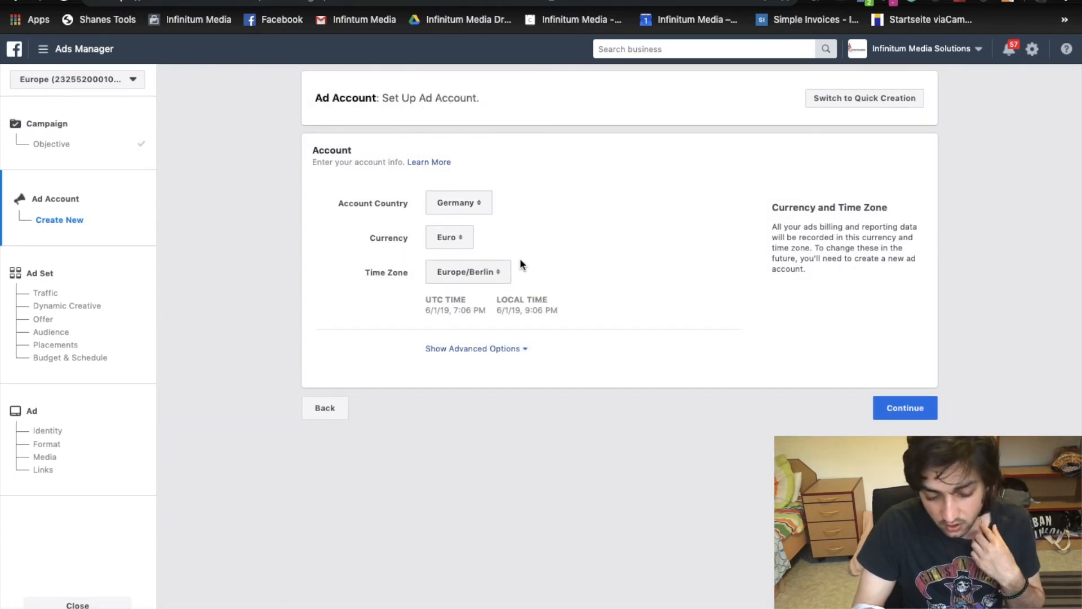
click(889, 404)
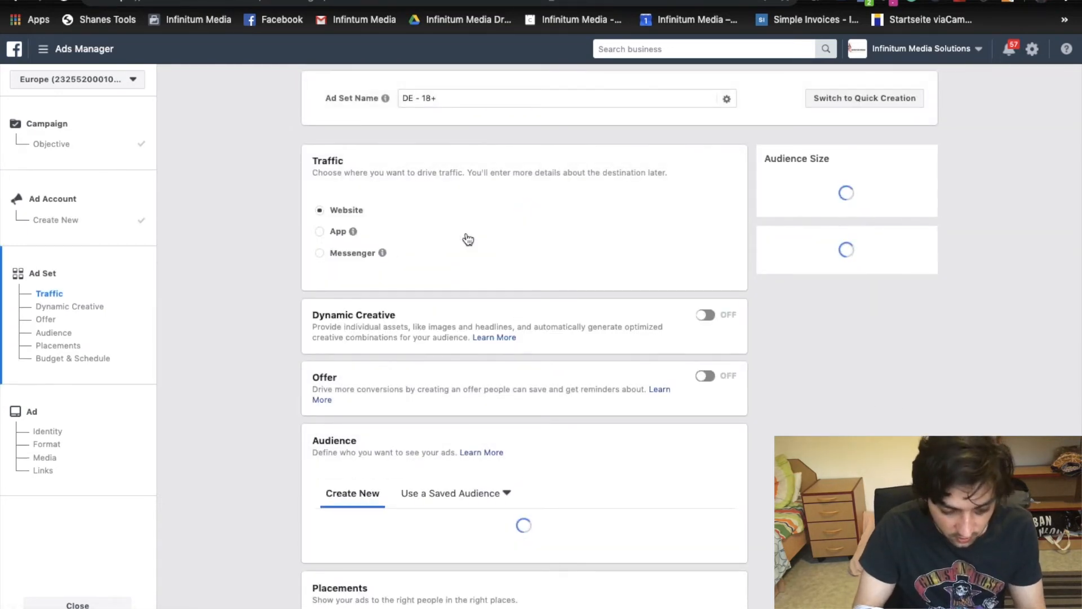
- Keep Website as the traffic destination and remove Germany from the ad set's audience locations
mouse_move(381, 251)
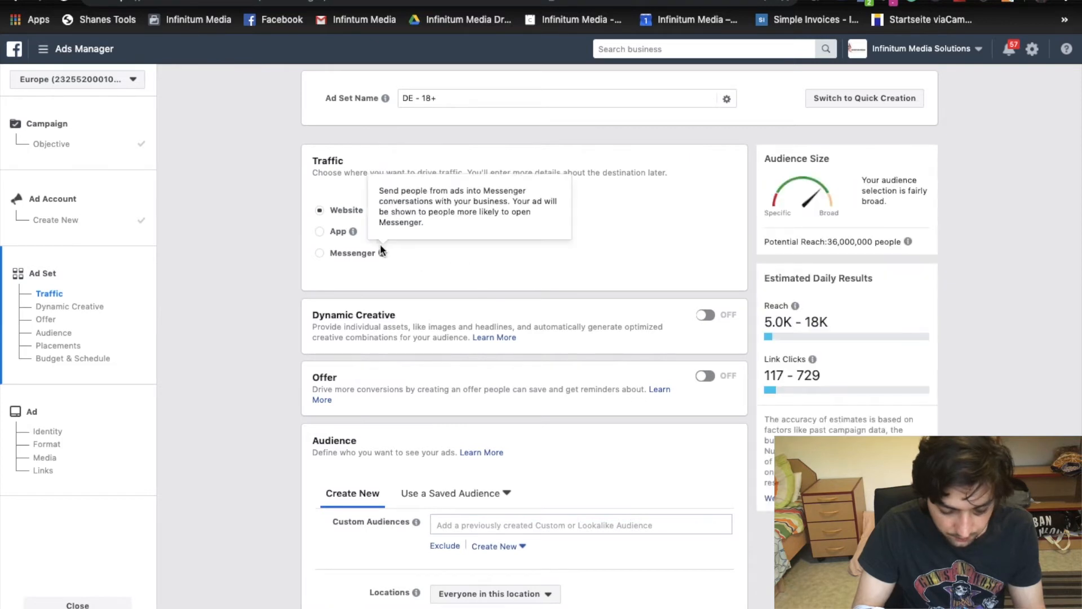
scroll(425, 279, down, 5)
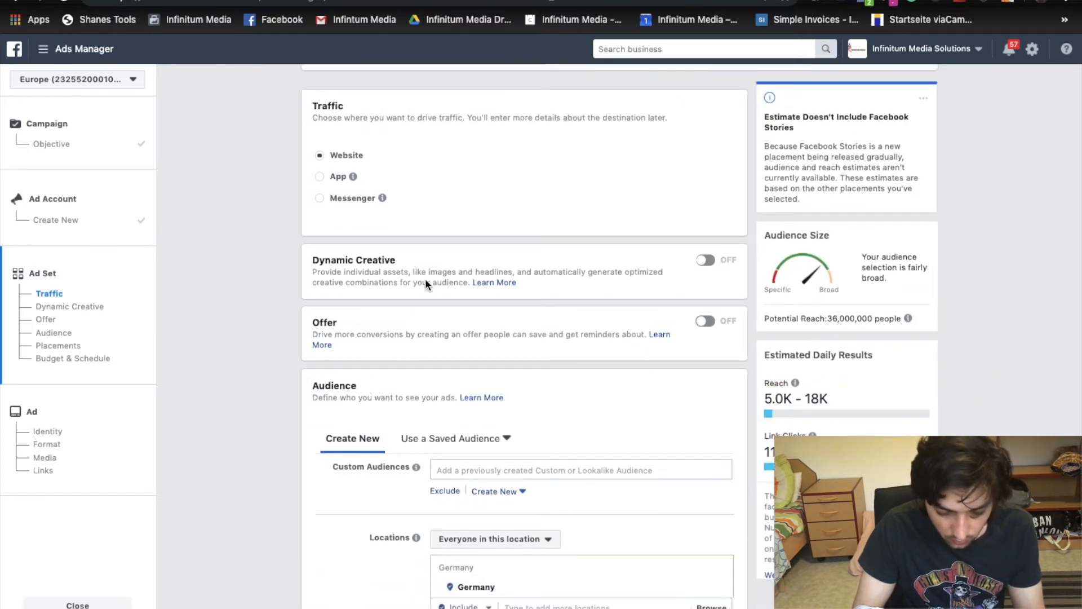
scroll(427, 285, down, 2)
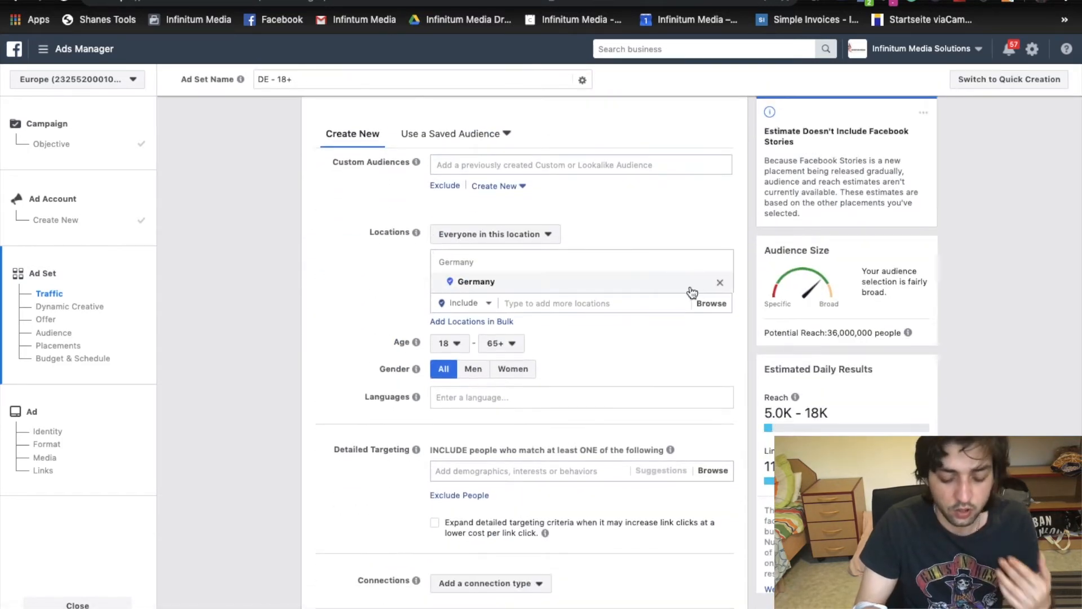
click(720, 283)
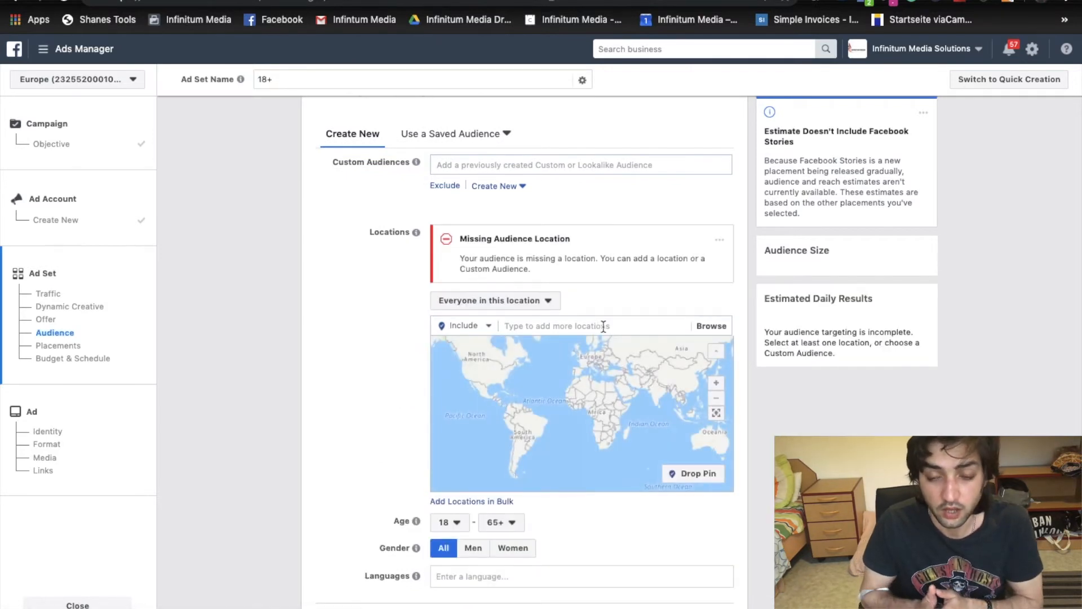
- Add Seattle, Washington as the audience location and restrict it to people who live in this location
click(553, 333)
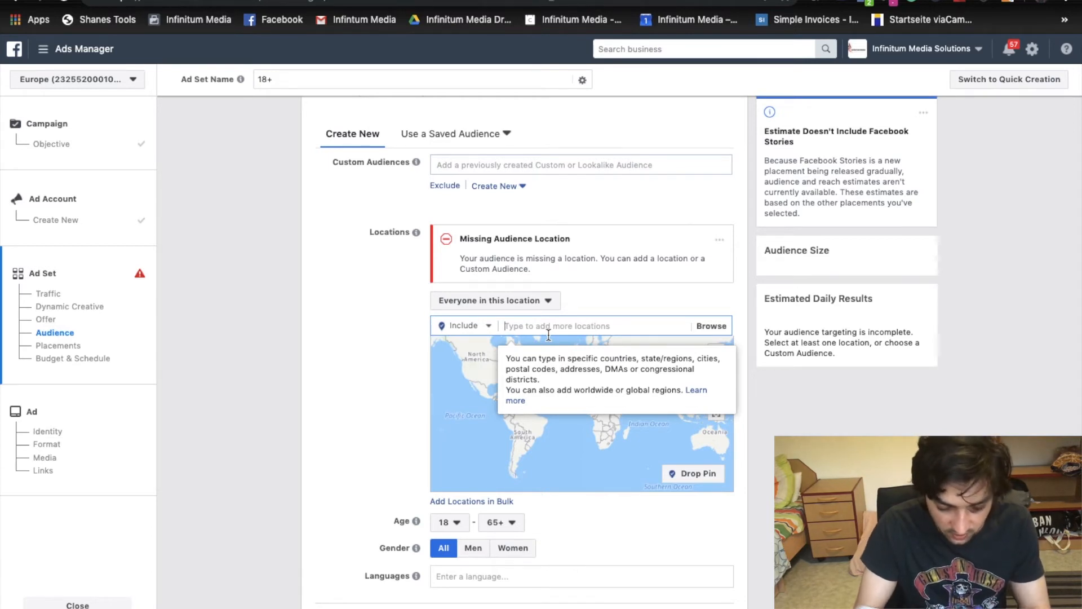
text(seattle)
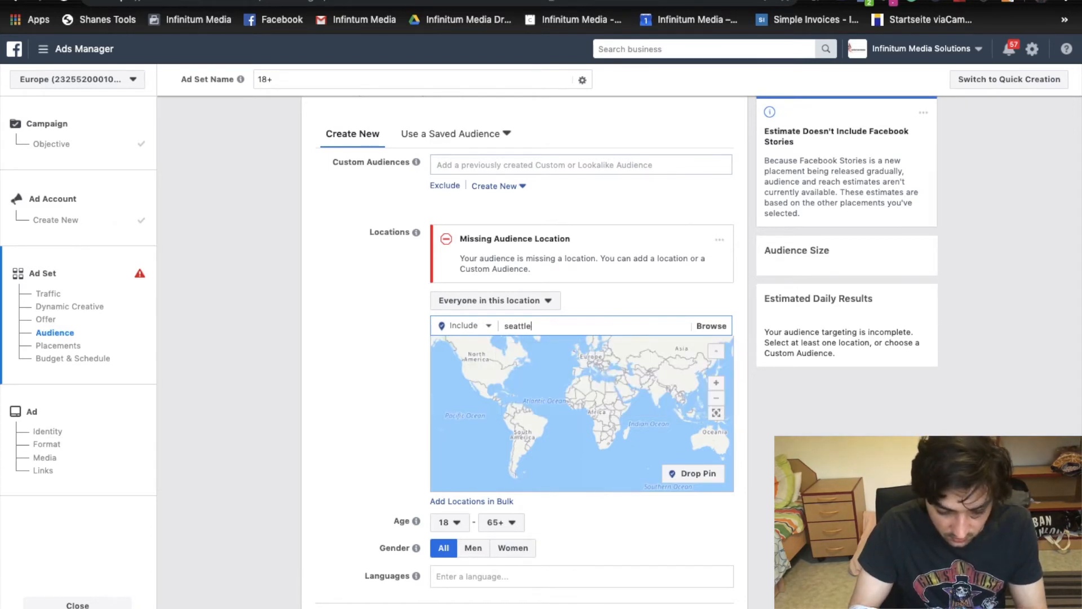
key(Return)
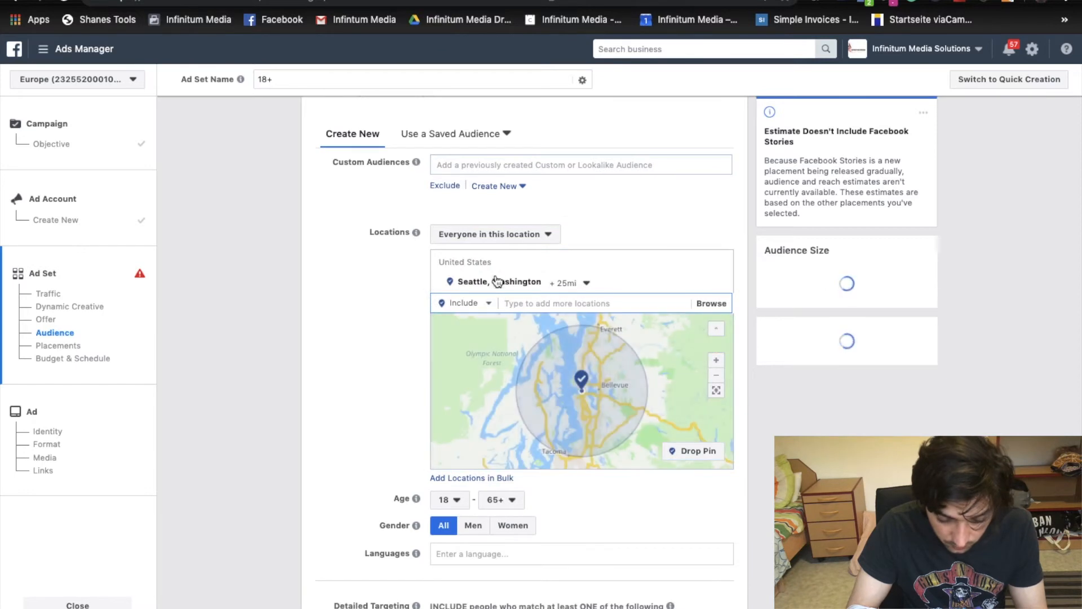
click(515, 236)
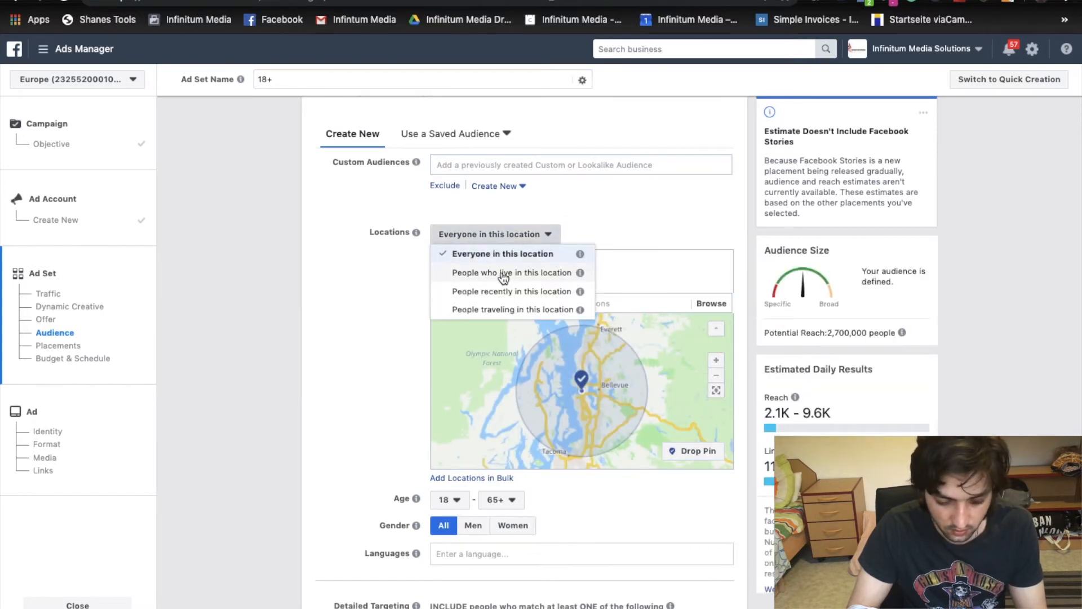
click(510, 272)
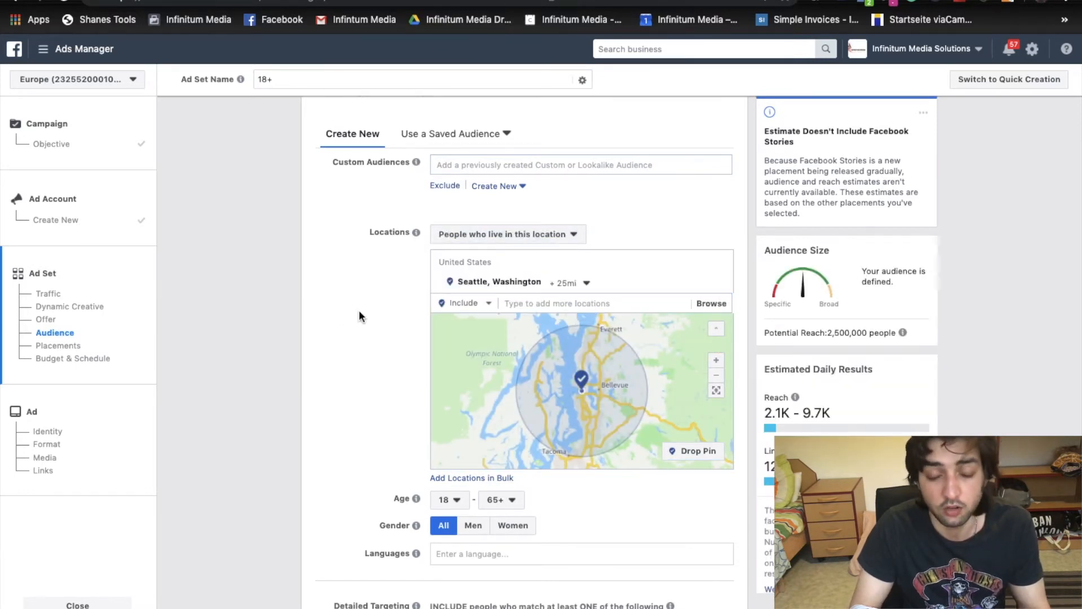
- Reduce the radius around Seattle, Washington to 10 mi
click(586, 284)
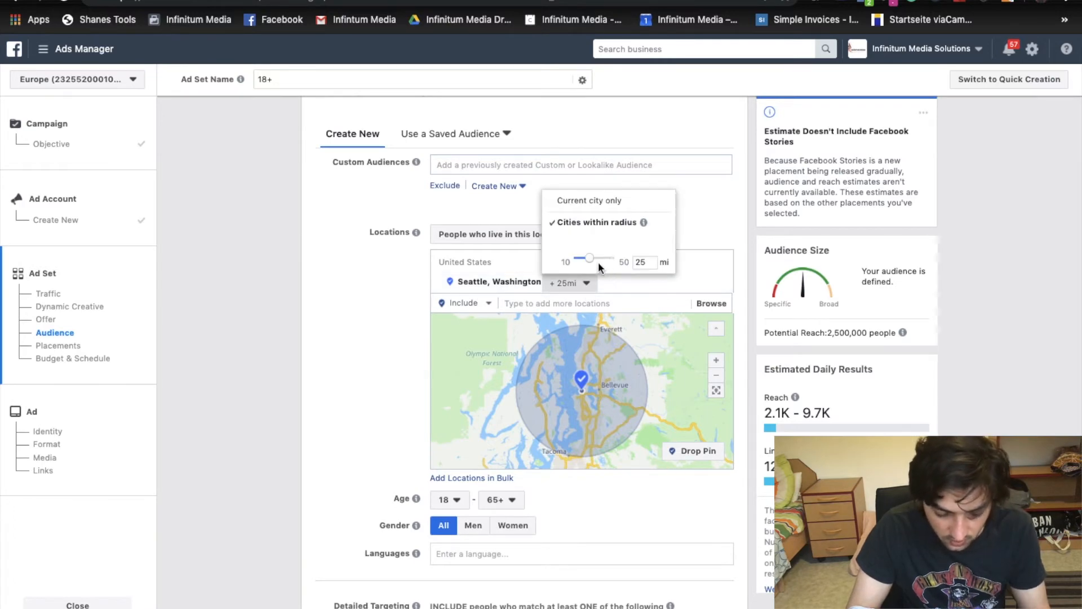
drag(588, 260, 565, 259)
click(343, 389)
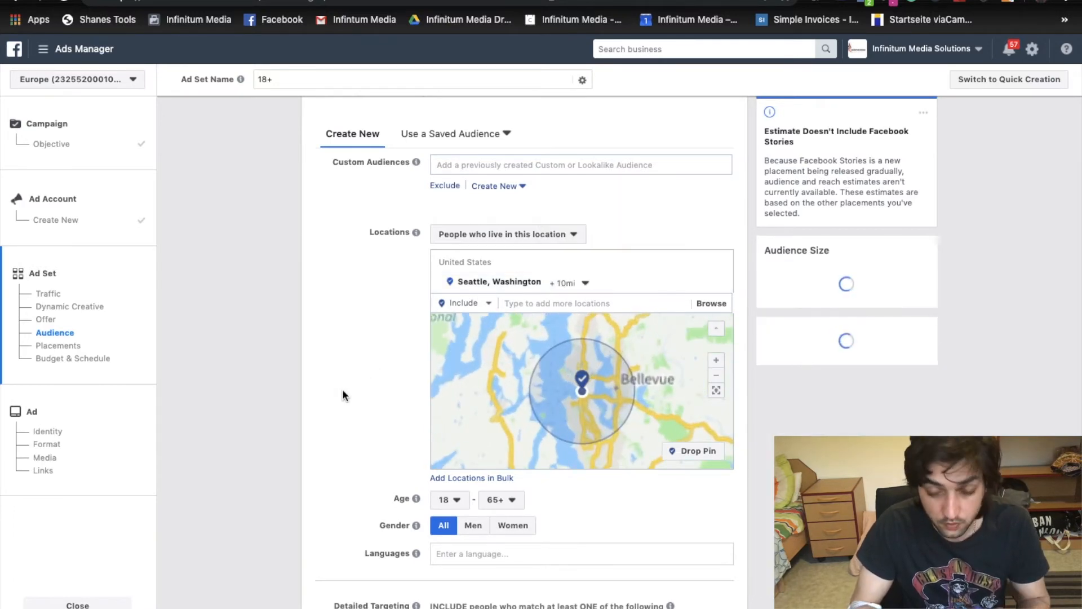
- Set the audience's minimum age to 25
scroll(343, 395, down, 4)
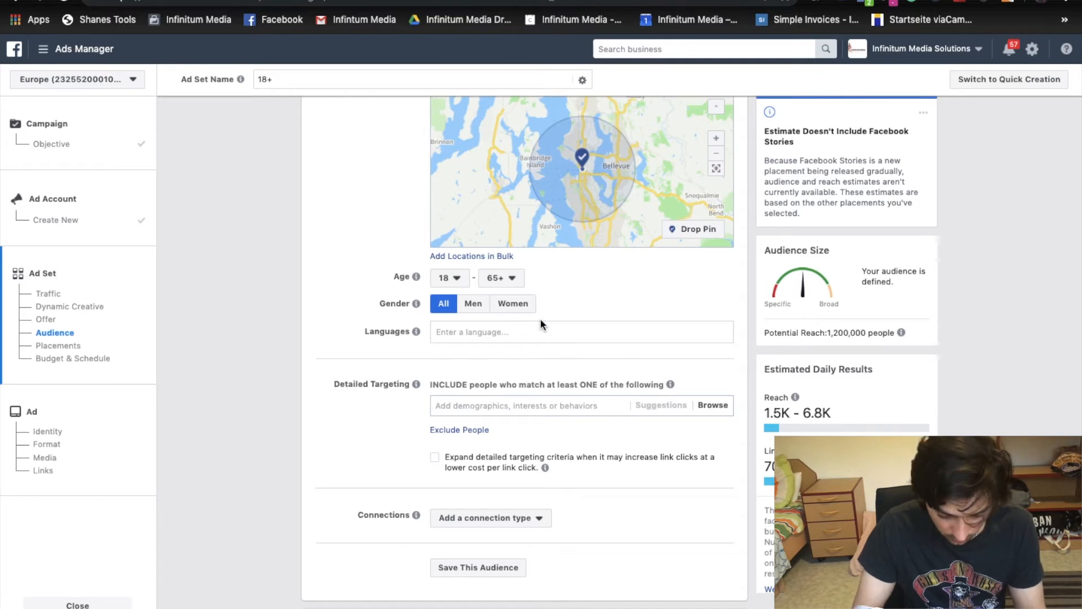
scroll(540, 318, up, 1)
click(449, 315)
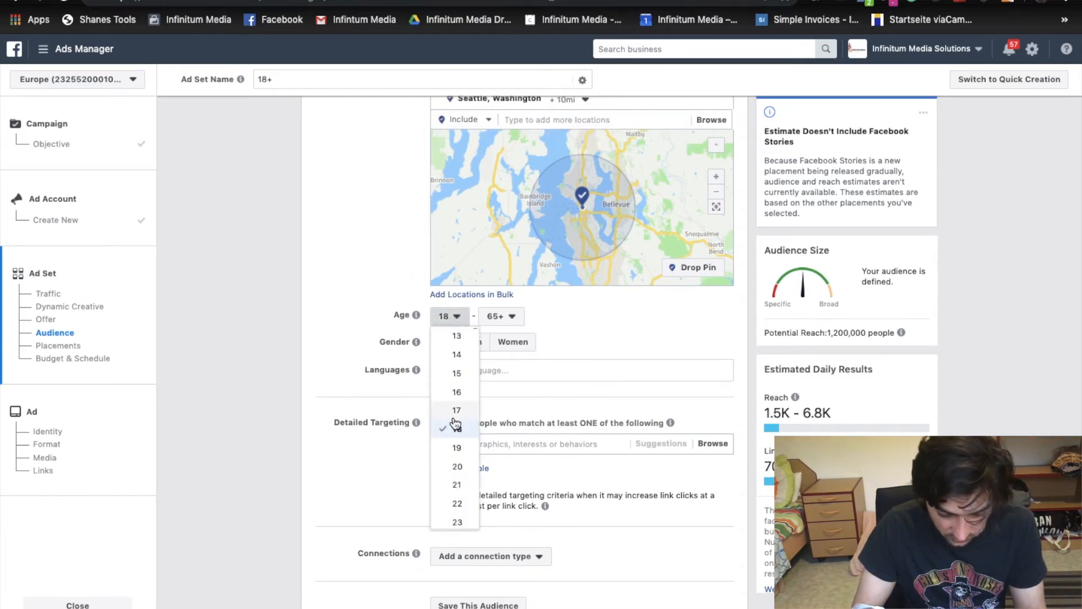
scroll(451, 484, down, 1)
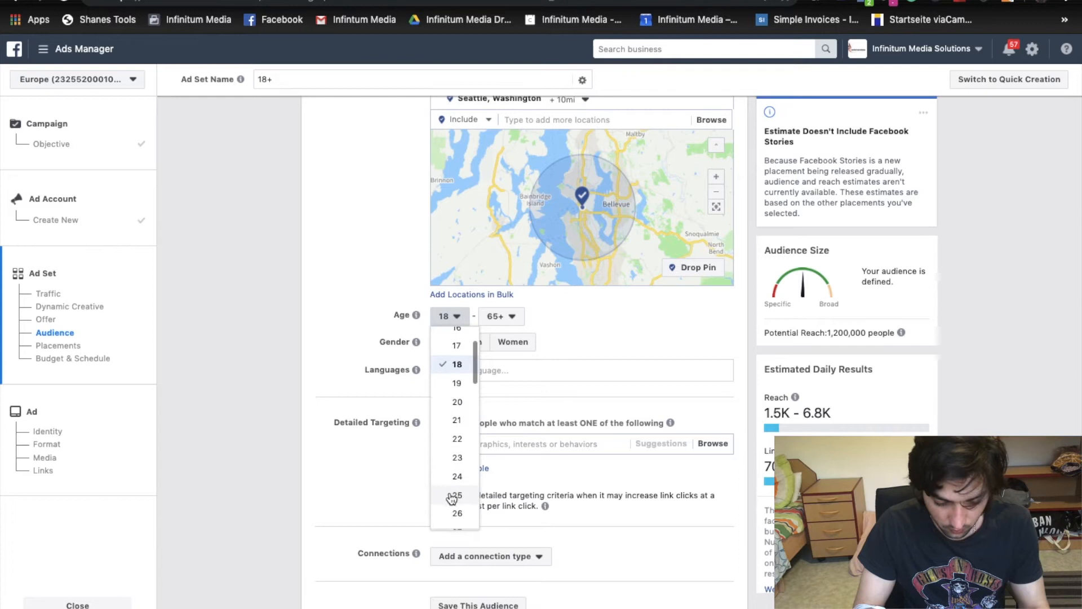
click(456, 495)
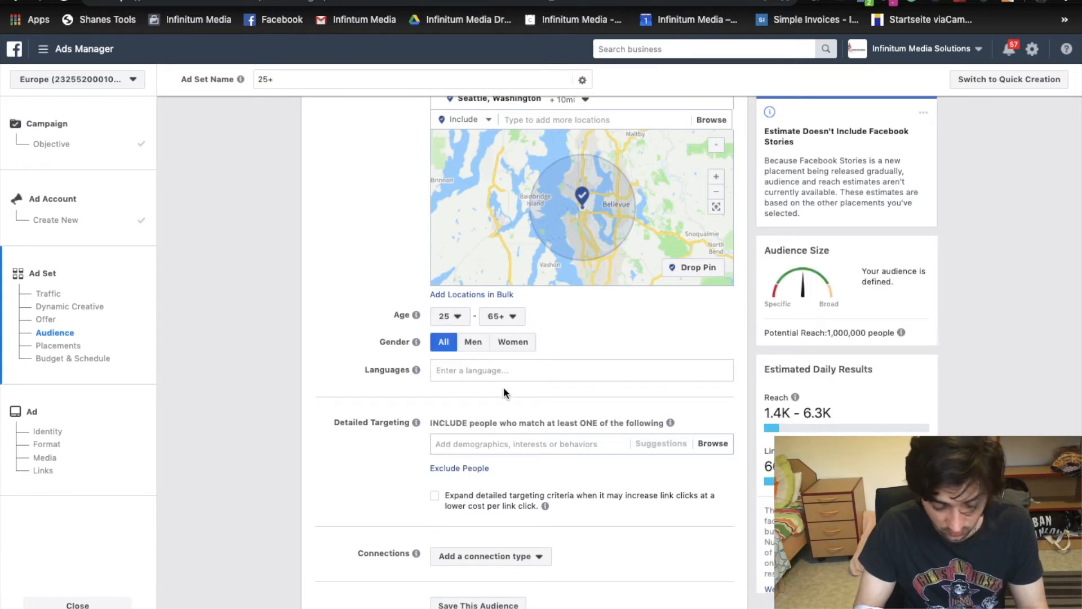
click(542, 372)
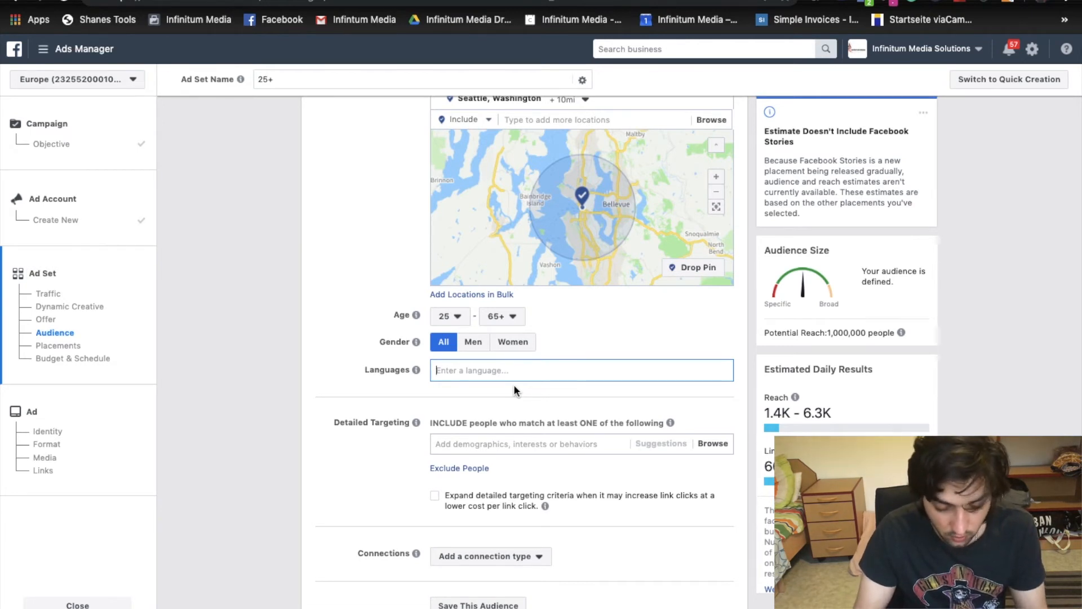
scroll(512, 385, down, 1)
scroll(441, 329, up, 2)
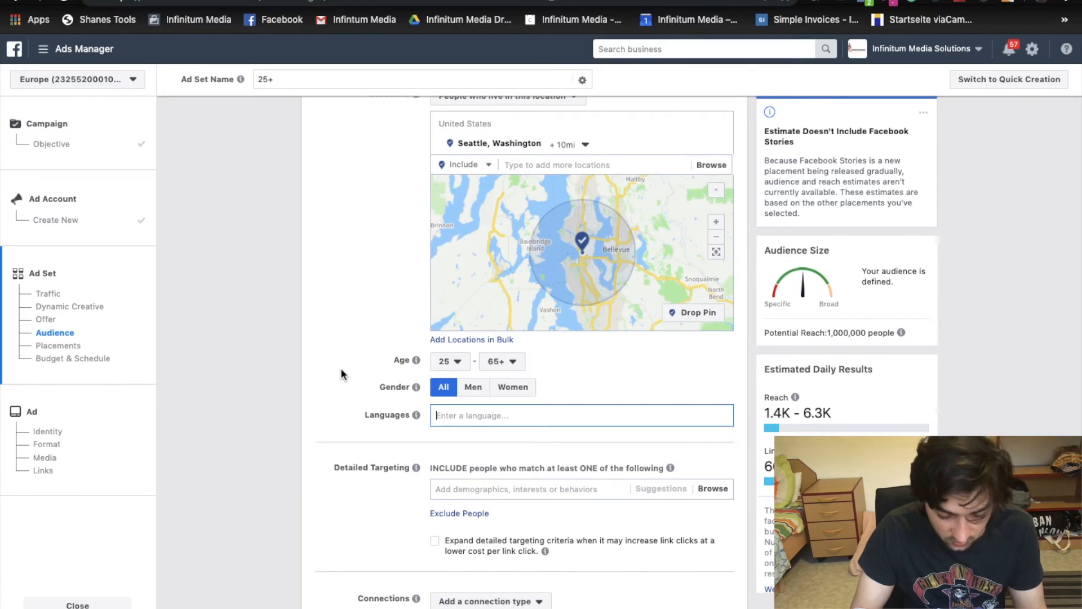
click(441, 361)
click(437, 369)
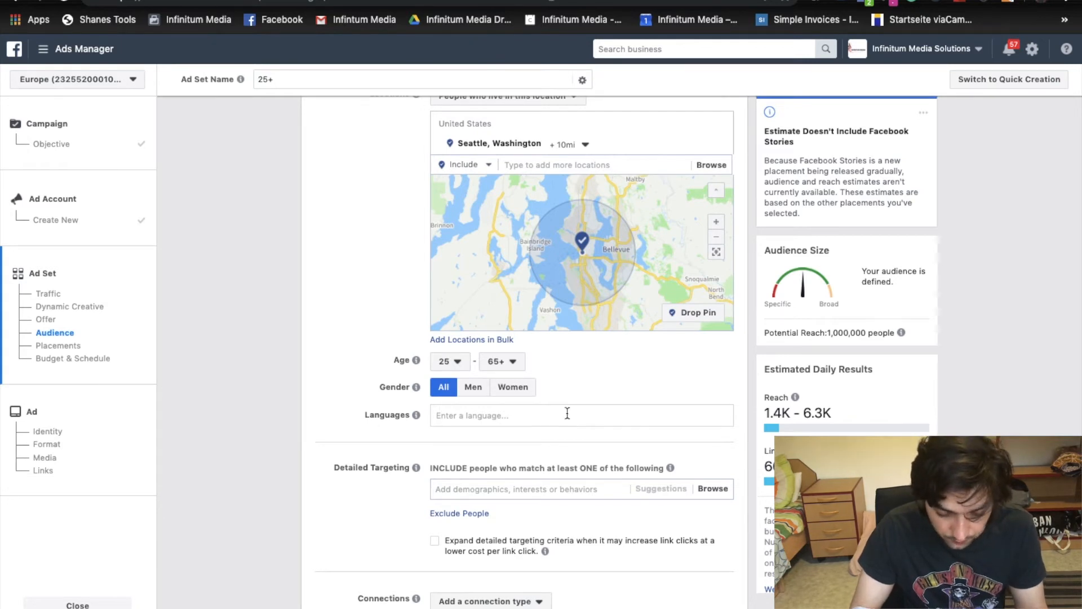
- Search the detailed targeting for "house hunting" and add the House Hunting interest to the audience
scroll(568, 413, down, 3)
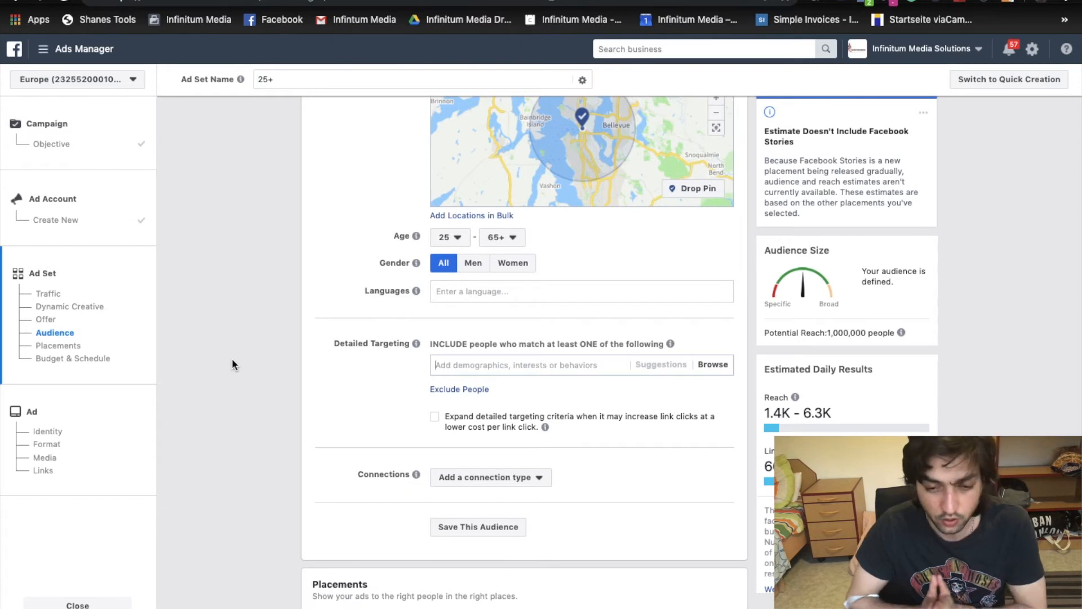
click(533, 373)
text(house hou)
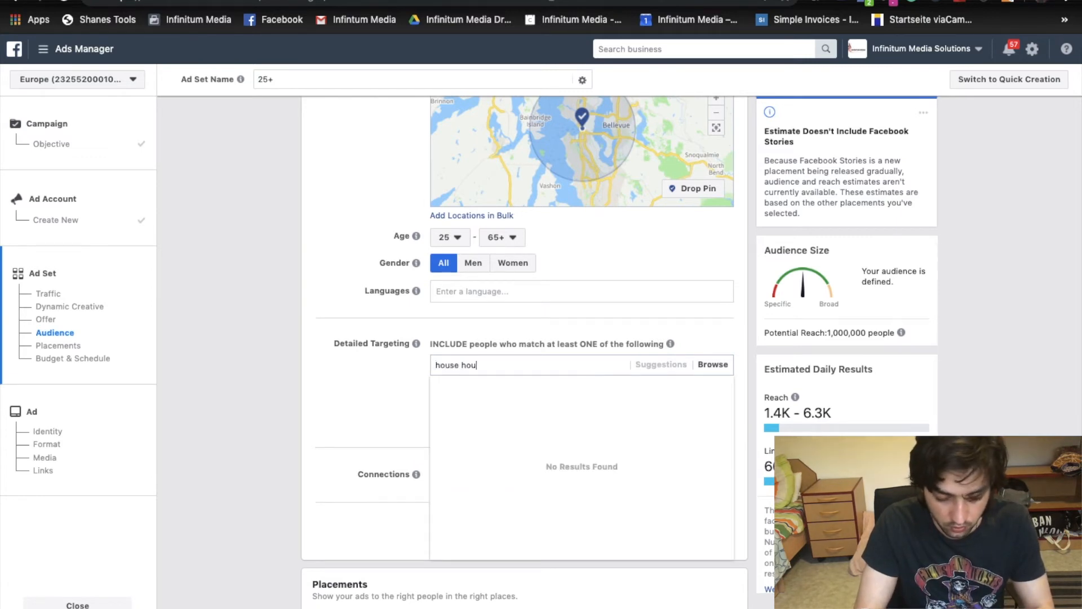
text(nting)
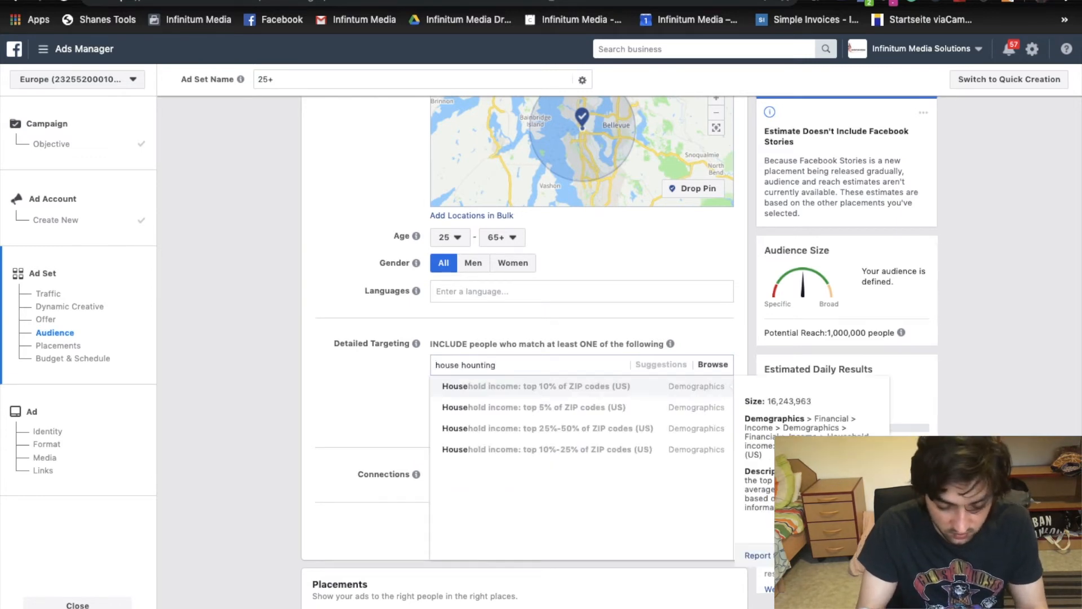
key(BackSpace)
key(BackSpace)
key(BackSpace)
key(BackSpace)
key(BackSpace)
key(BackSpace)
key(BackSpace)
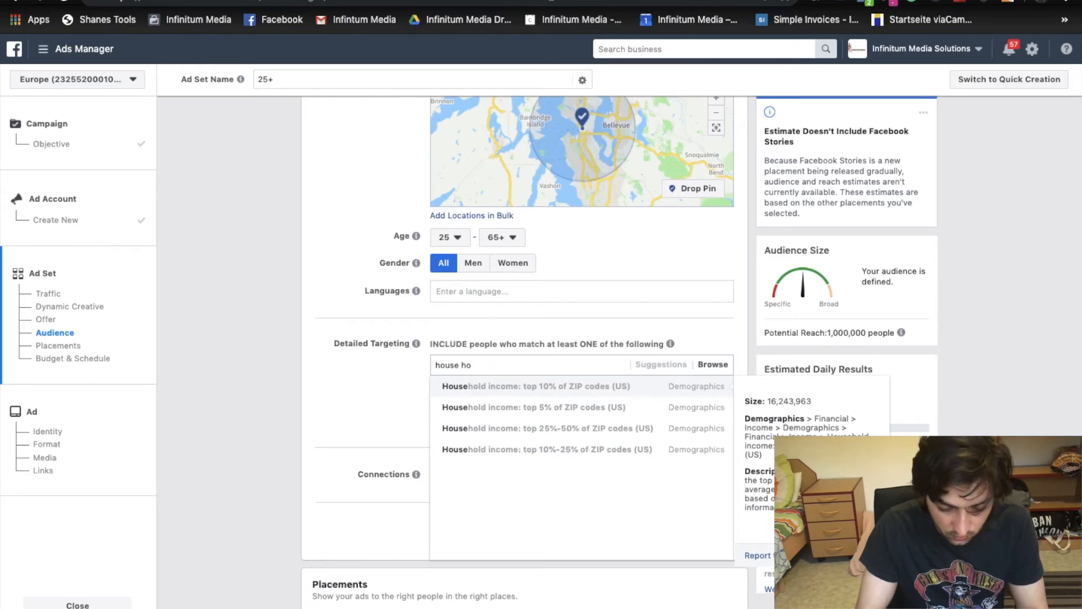
text(unting)
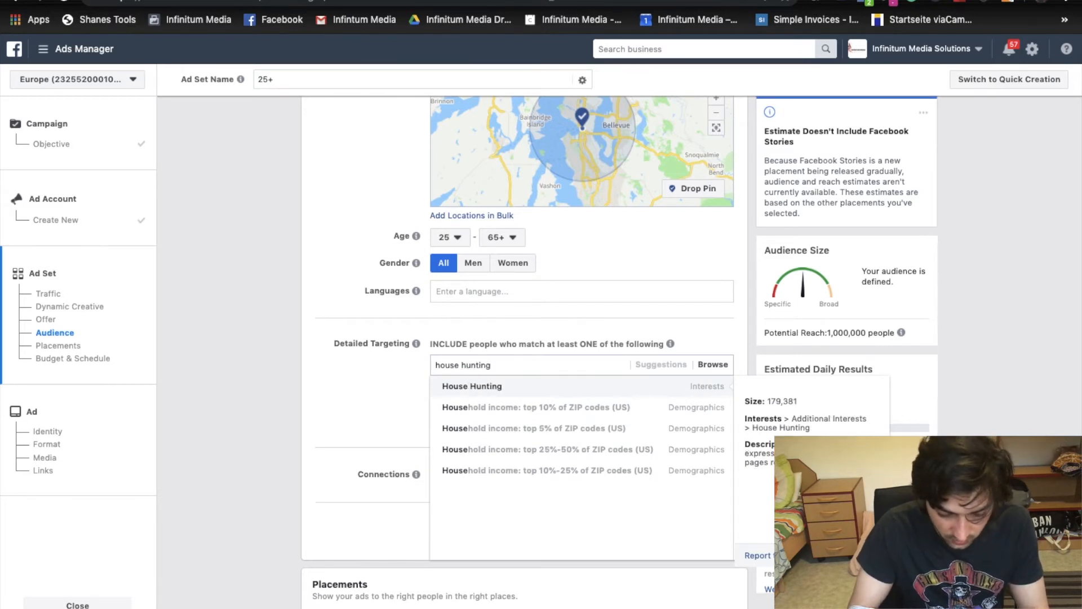
click(582, 383)
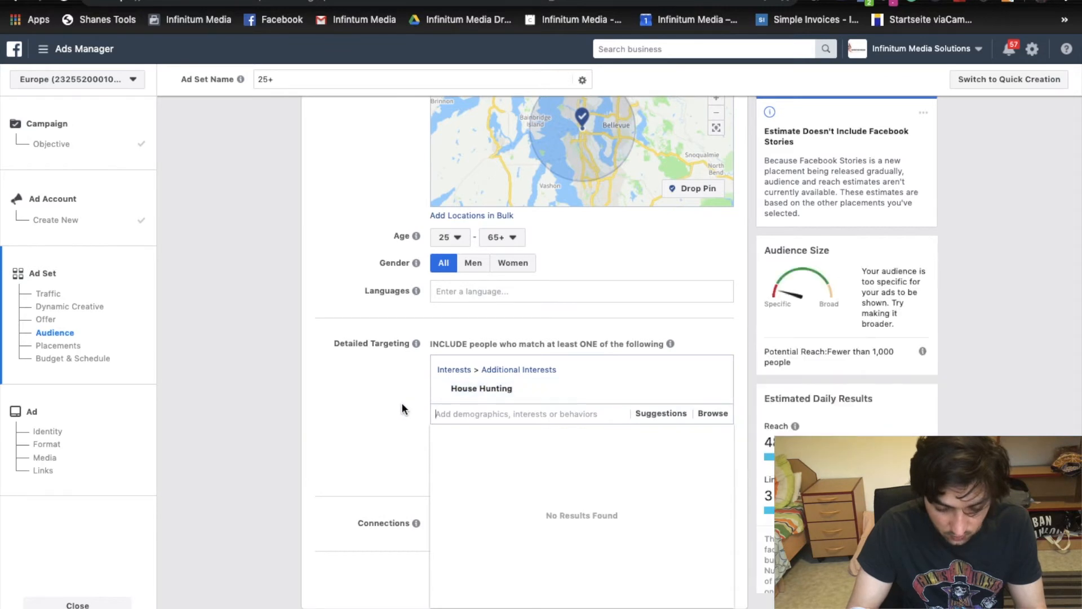
- Add the suggested interests New House, Luxury real estate and Real estate investing to the detailed targeting
click(665, 422)
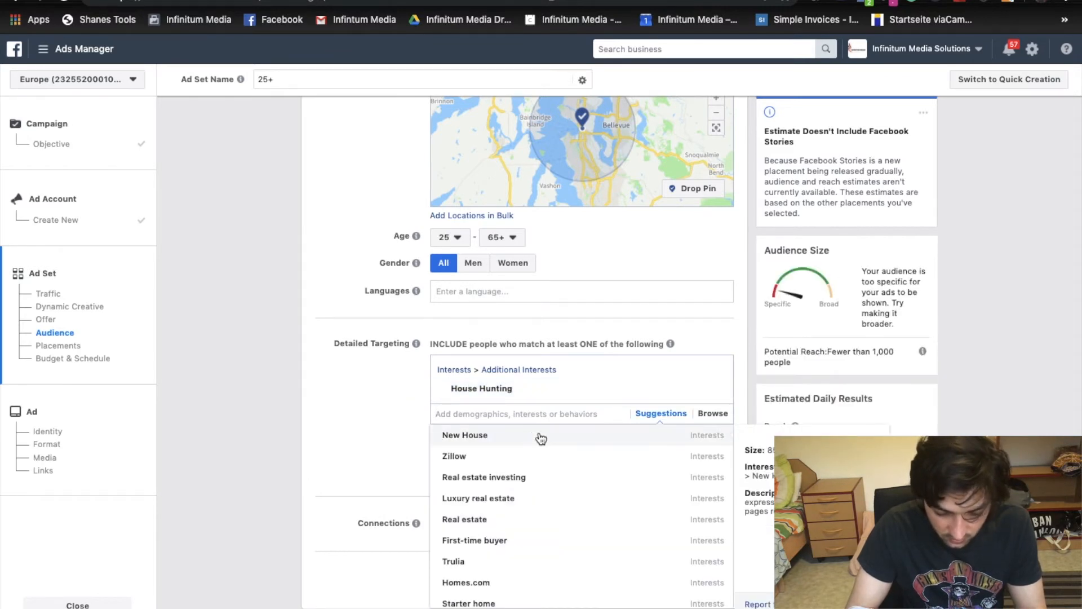
click(517, 439)
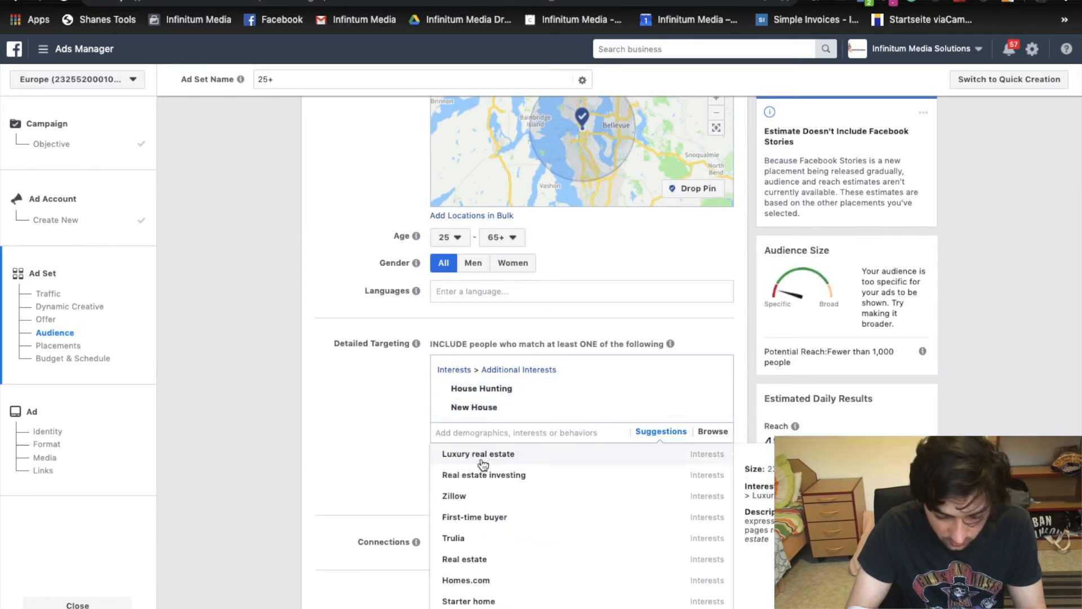
click(480, 461)
click(472, 477)
scroll(372, 498, down, 3)
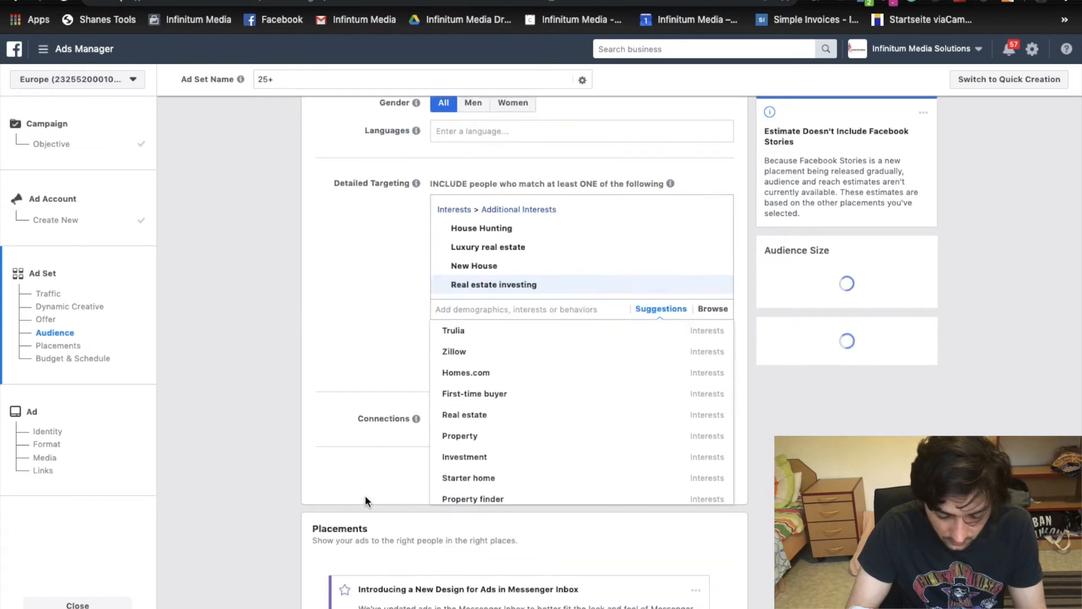
click(358, 335)
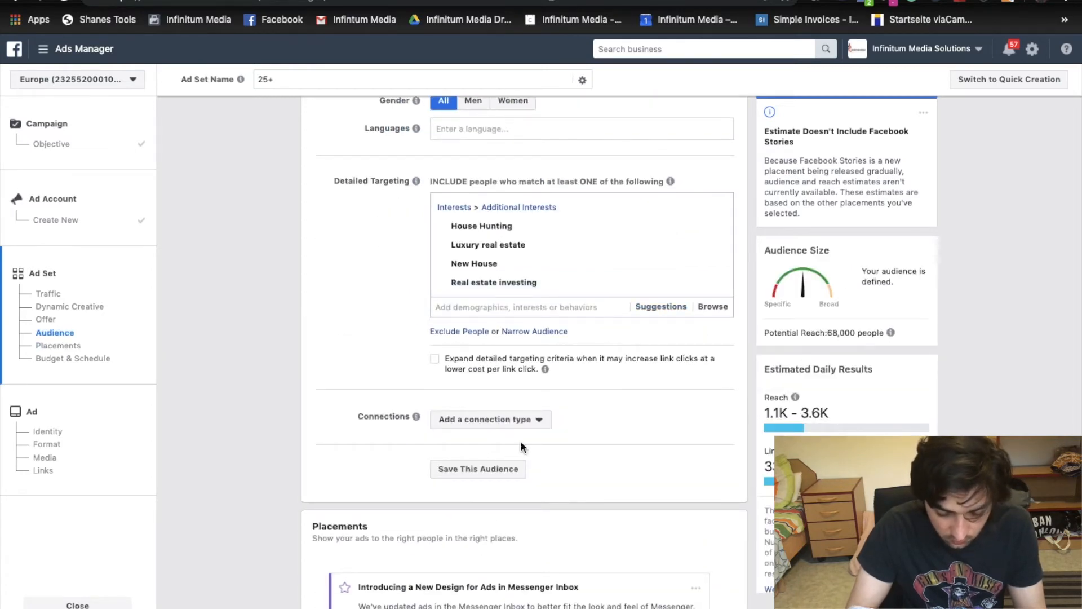
- Switch the ad set from Automatic Placements to Edit Placements
scroll(519, 447, down, 5)
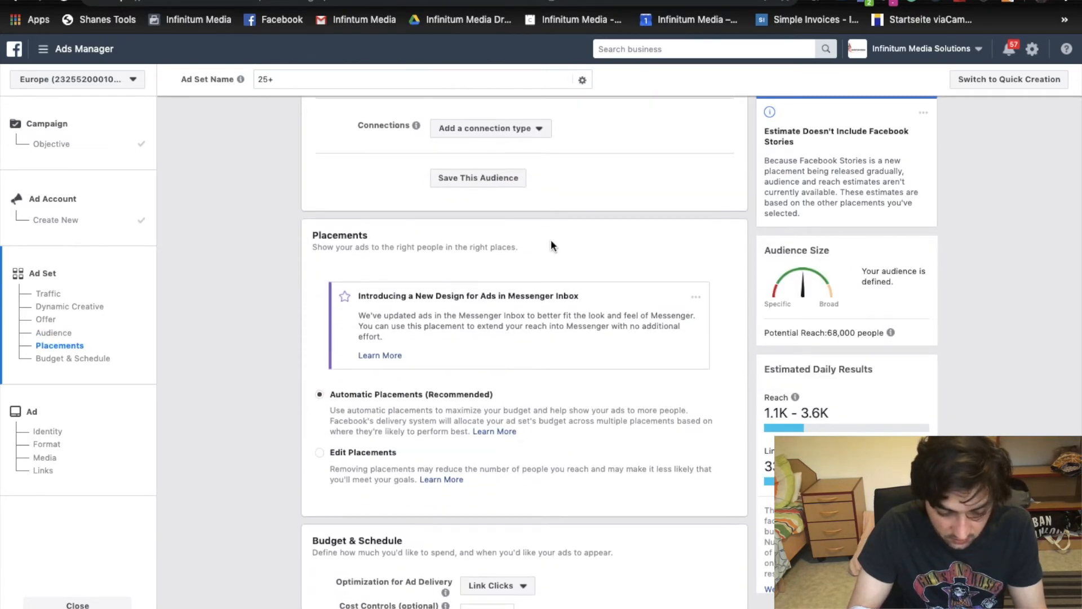
scroll(550, 244, down, 2)
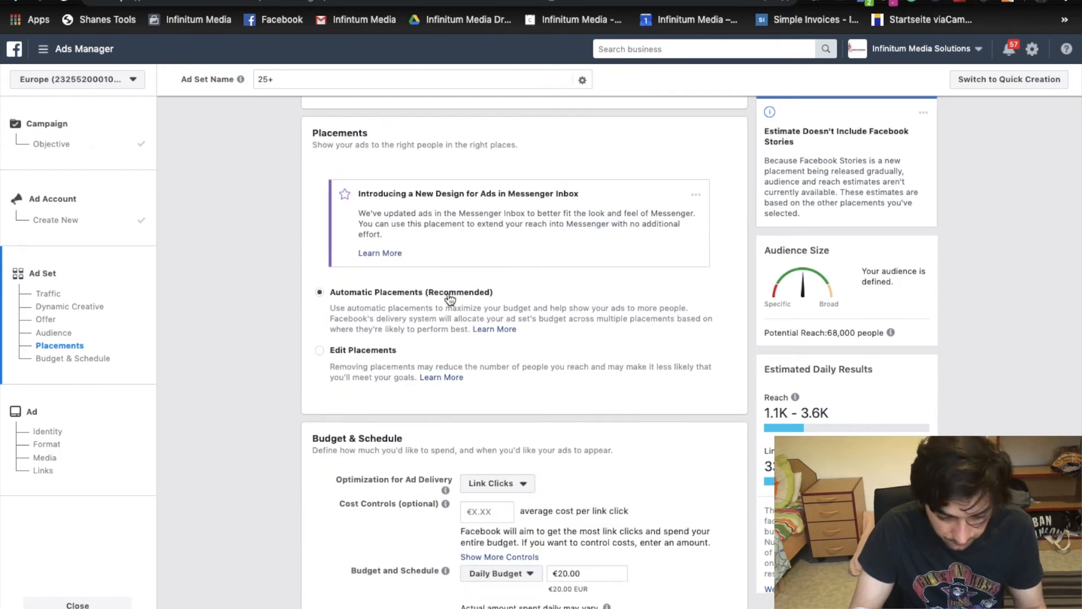
scroll(449, 299, down, 1)
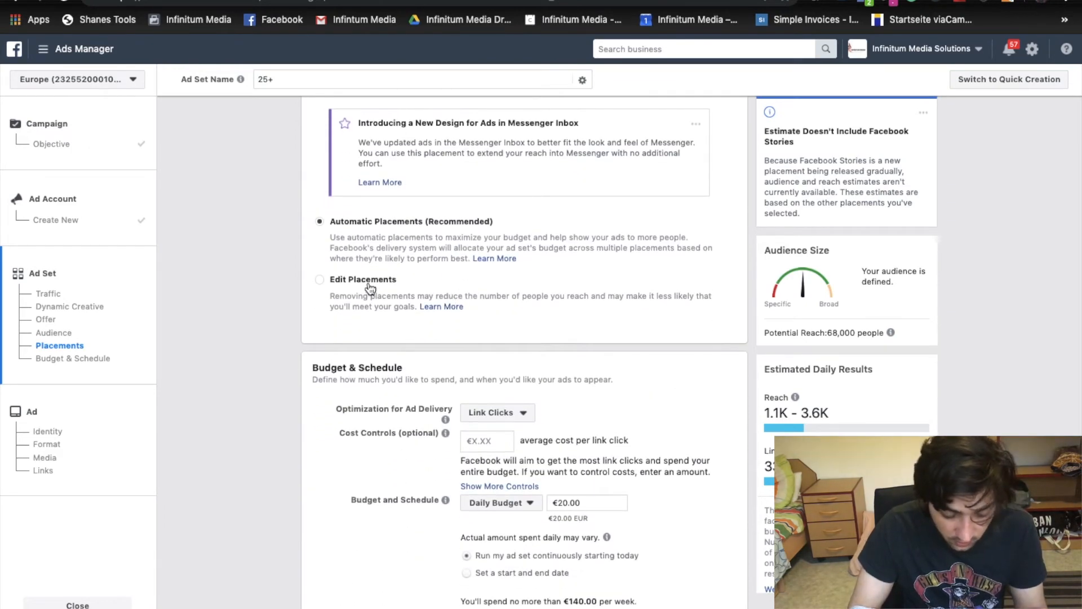
scroll(408, 235, up, 1)
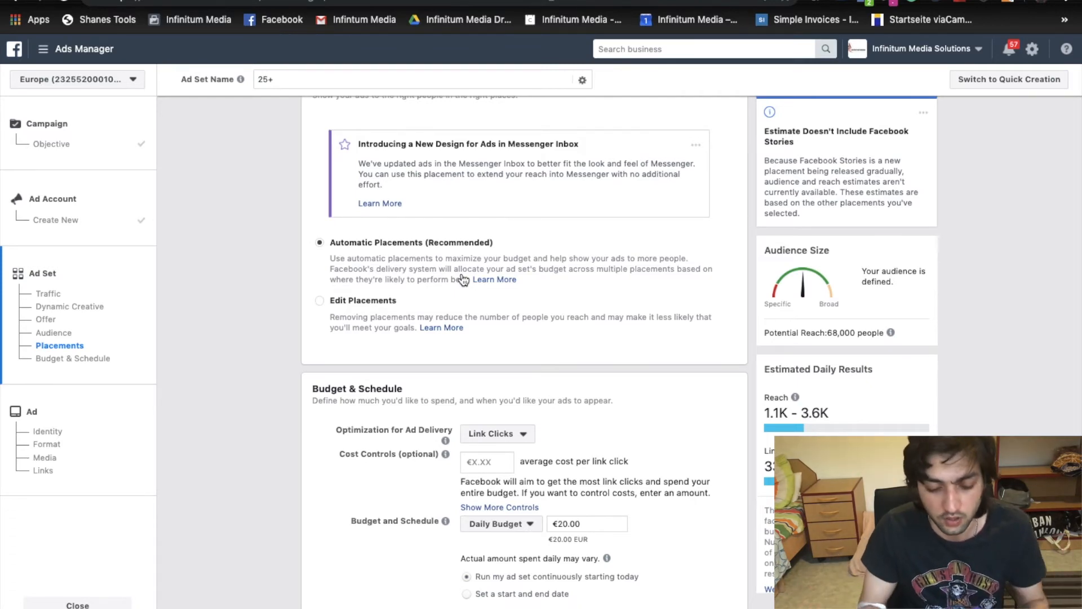
click(320, 301)
- Deselect the Facebook, Audience Network and Messenger platforms plus Instagram Stories, keeping only Instagram Feed as the placement
scroll(468, 346, down, 5)
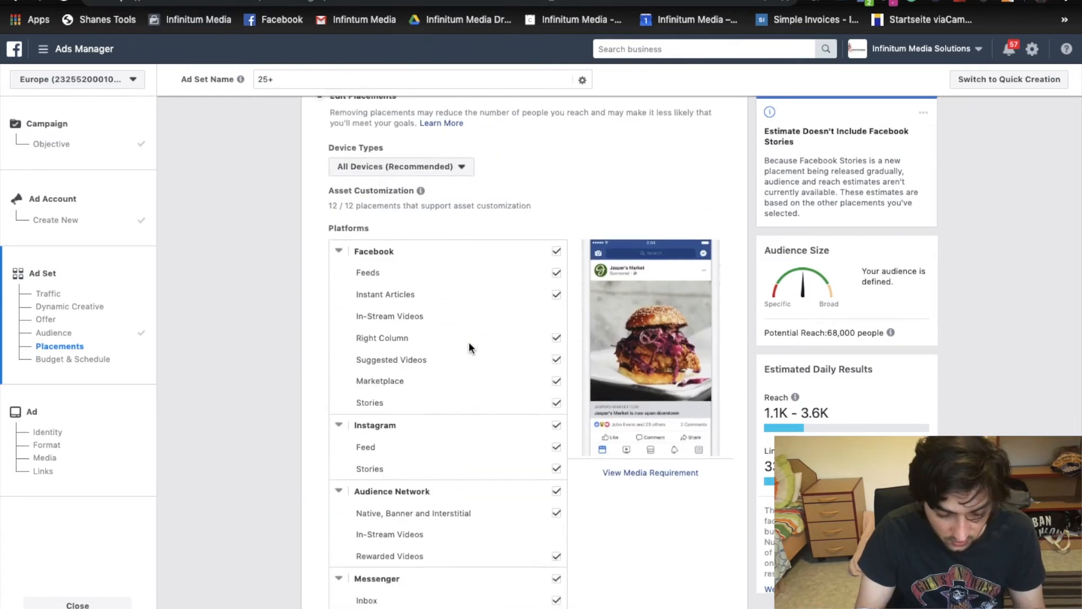
click(556, 138)
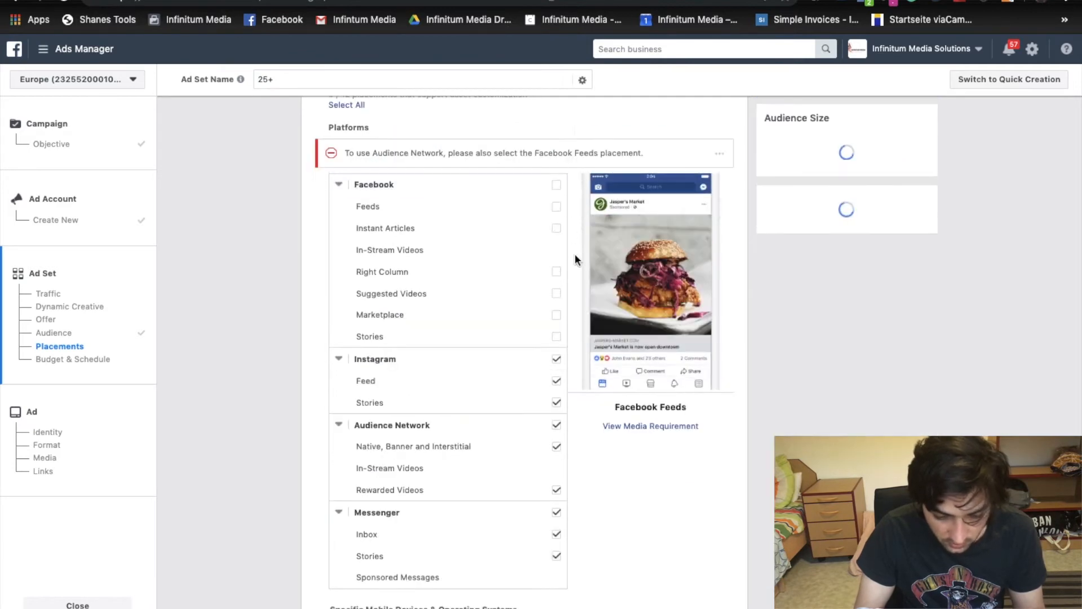
scroll(574, 292, down, 3)
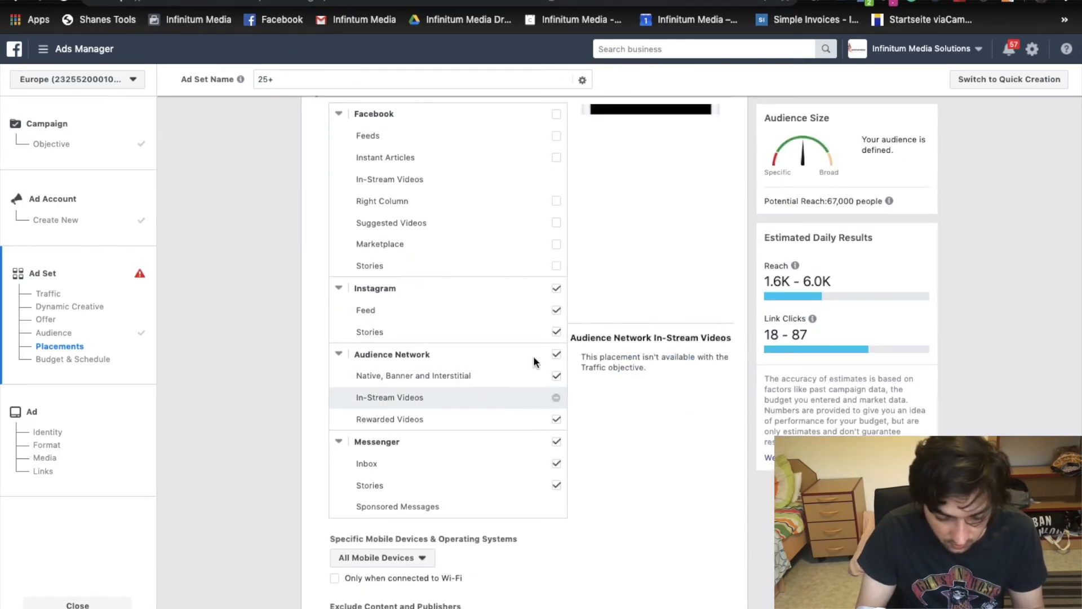
click(556, 354)
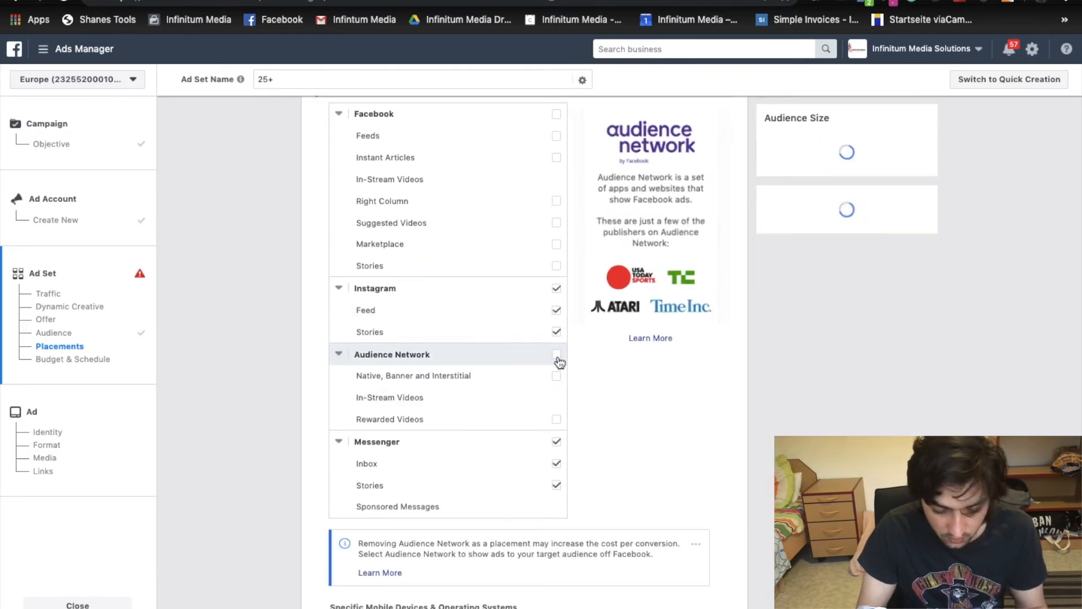
click(557, 442)
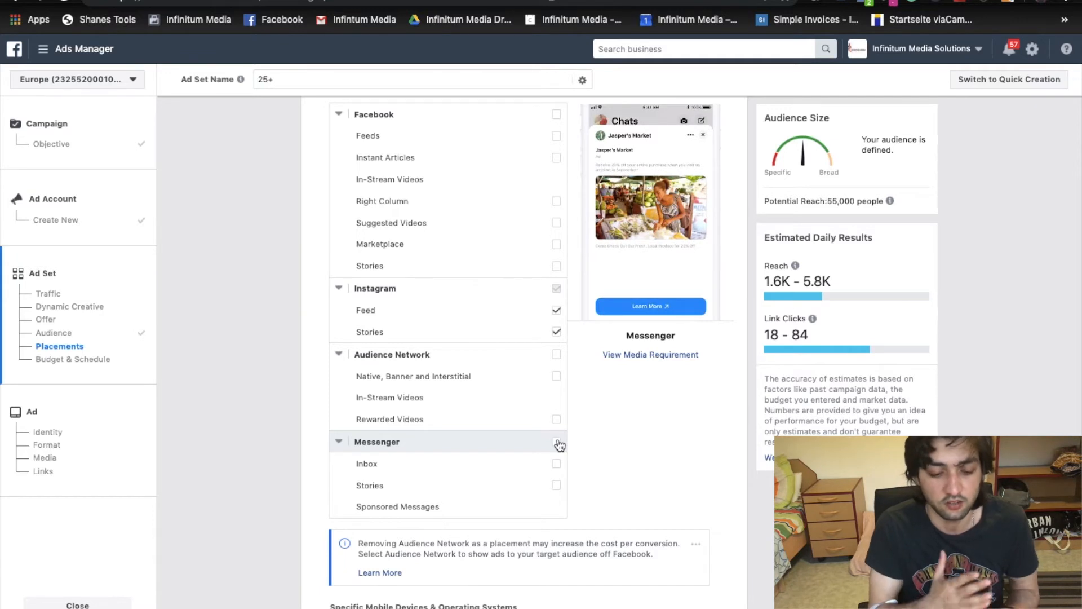
scroll(557, 438, up, 1)
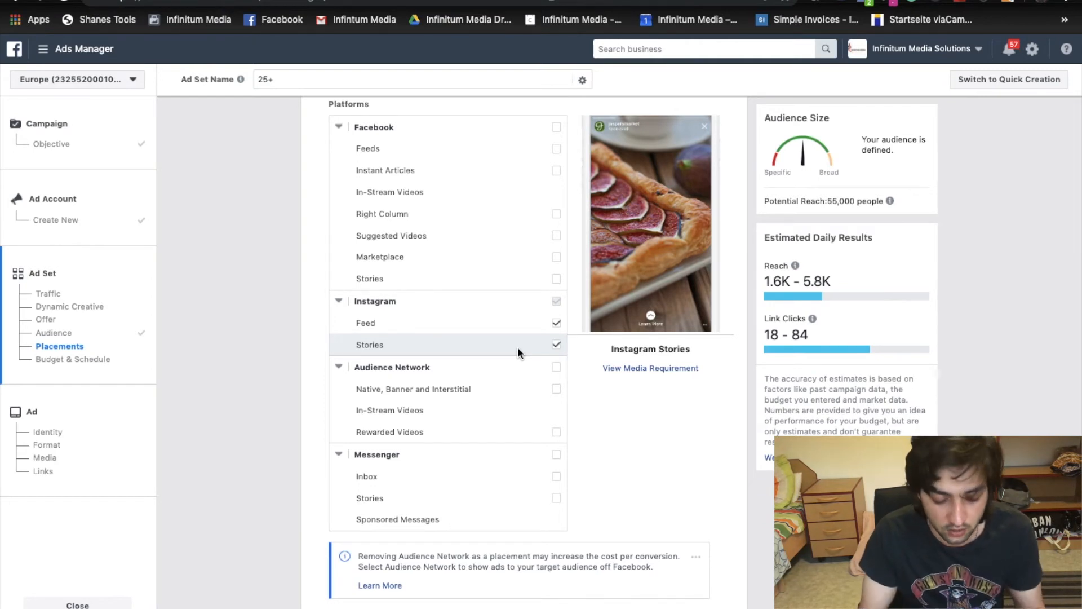
click(557, 347)
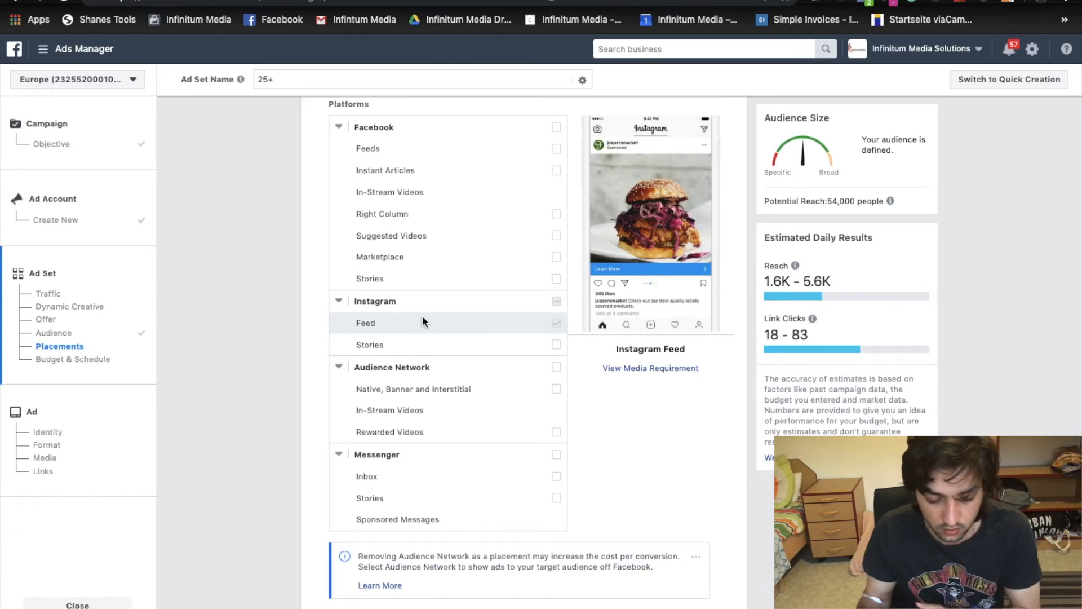
- Review the Budget & Schedule section and examine the available Optimization for Ad Delivery options
scroll(423, 321, down, 6)
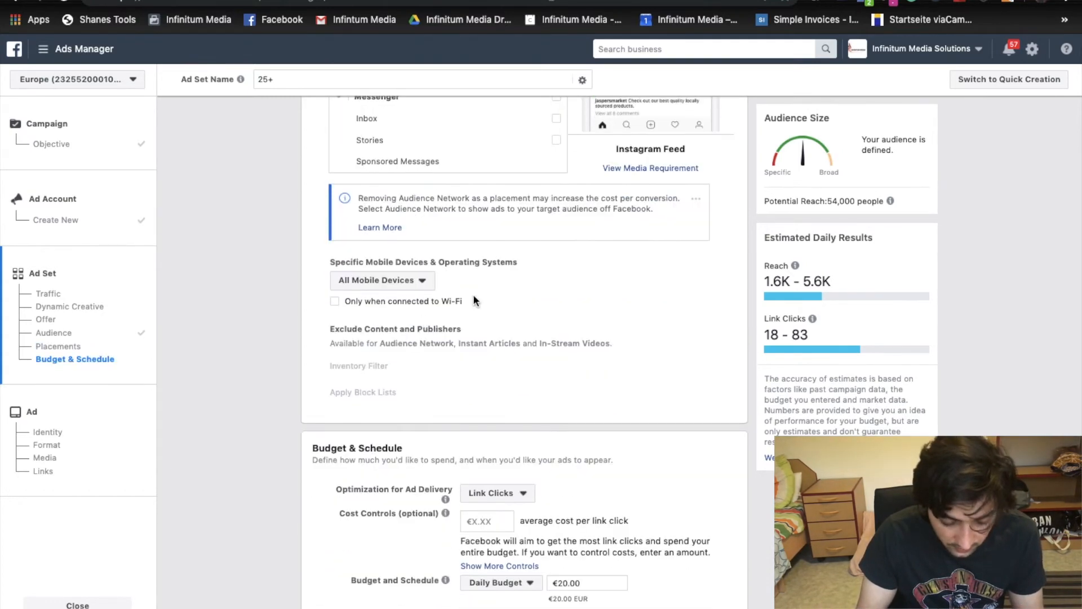
scroll(488, 310, down, 3)
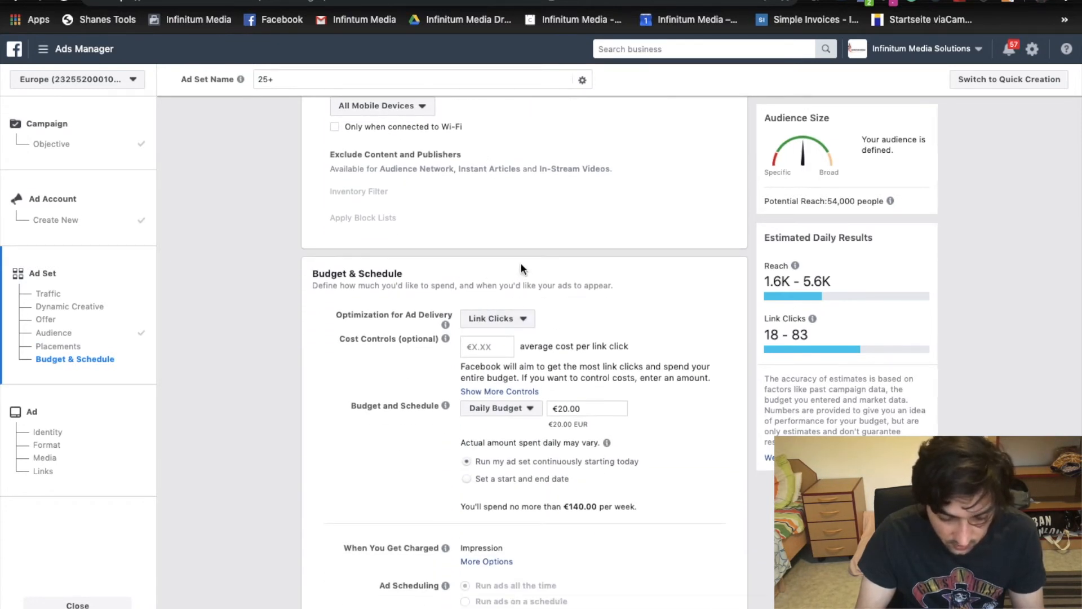
mouse_move(447, 320)
scroll(448, 320, down, 1)
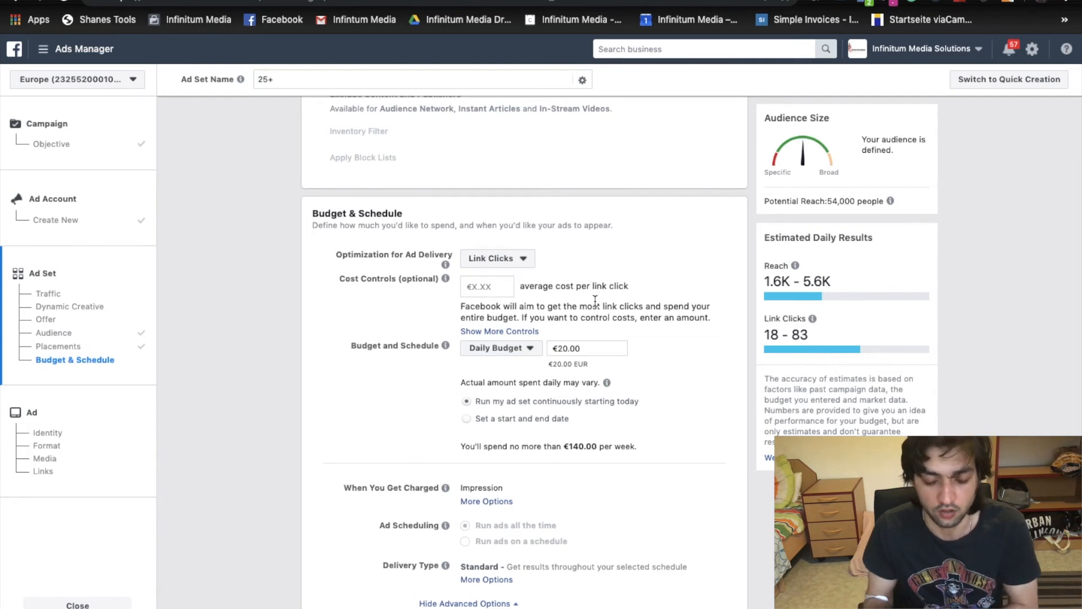
click(522, 265)
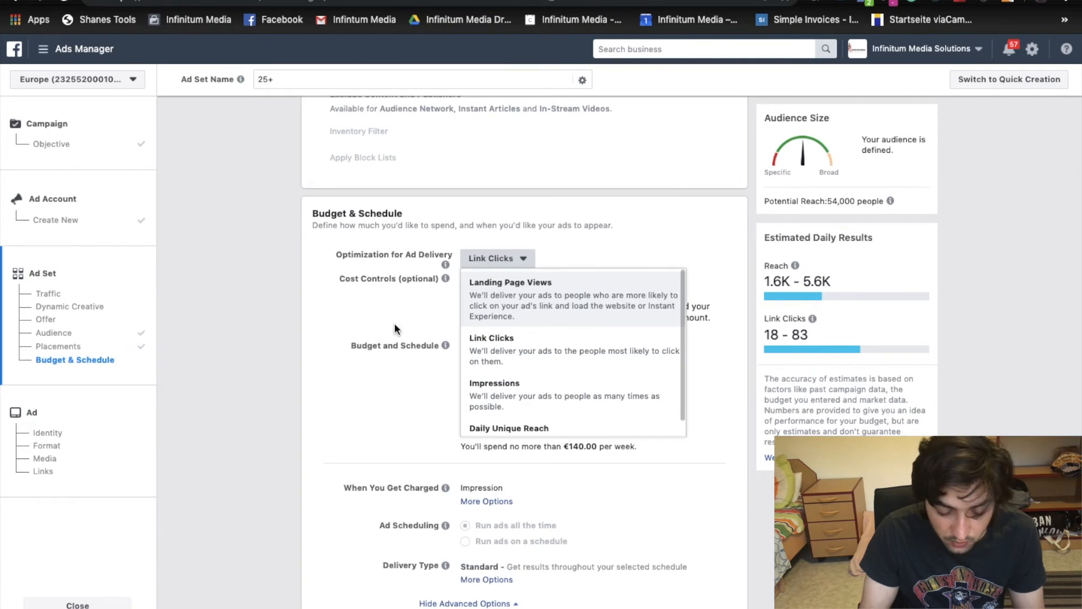
click(351, 324)
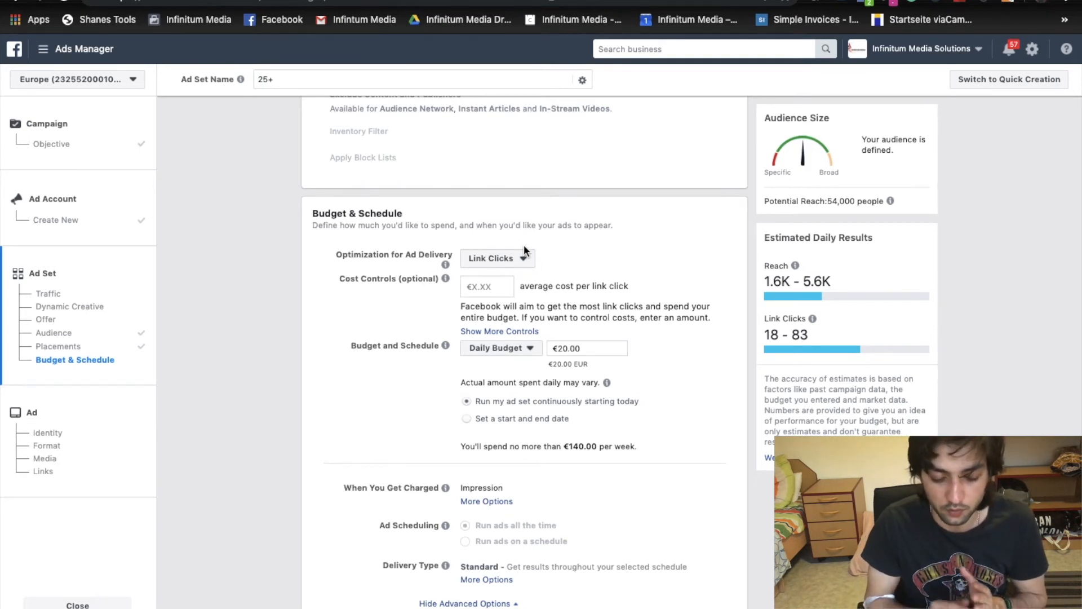
- Set the ad set's daily budget to €10.00 and continue to the ad creation stage
scroll(524, 246, down, 1)
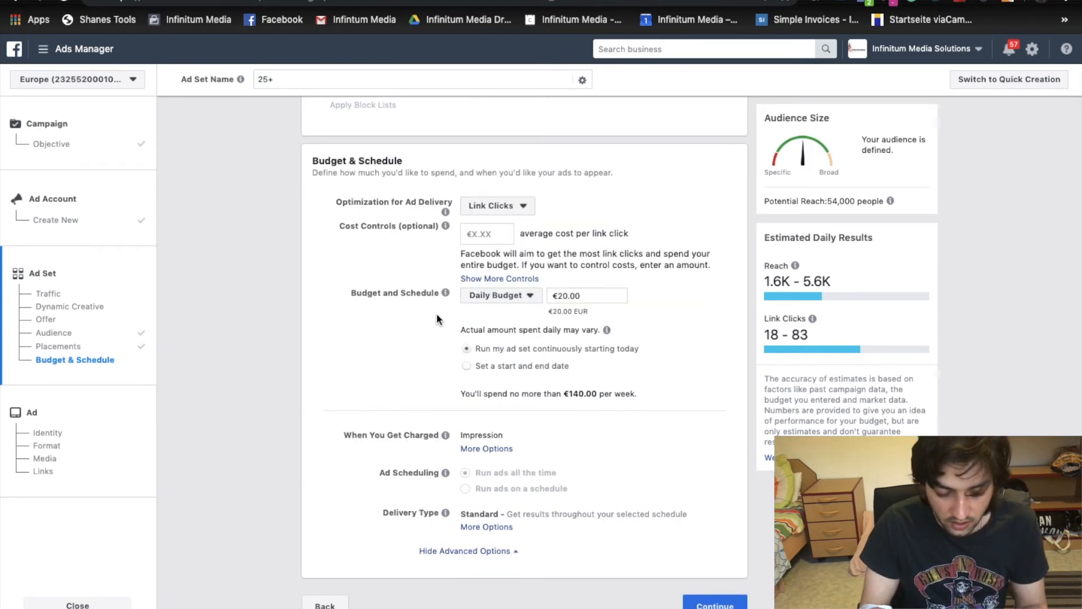
click(563, 295)
double_click(563, 296)
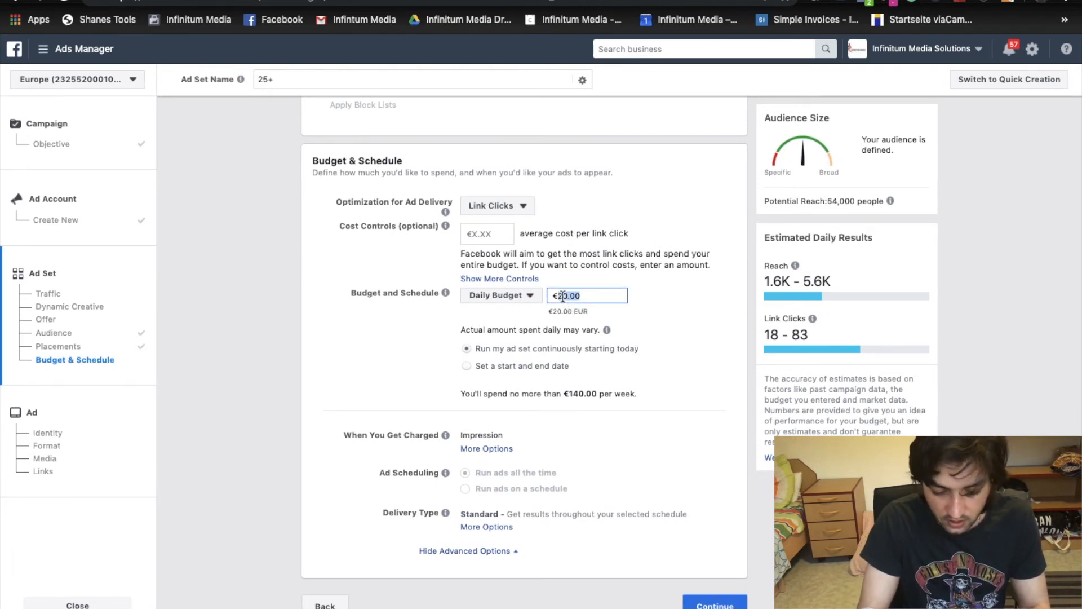
text(10.00)
scroll(371, 398, down, 1)
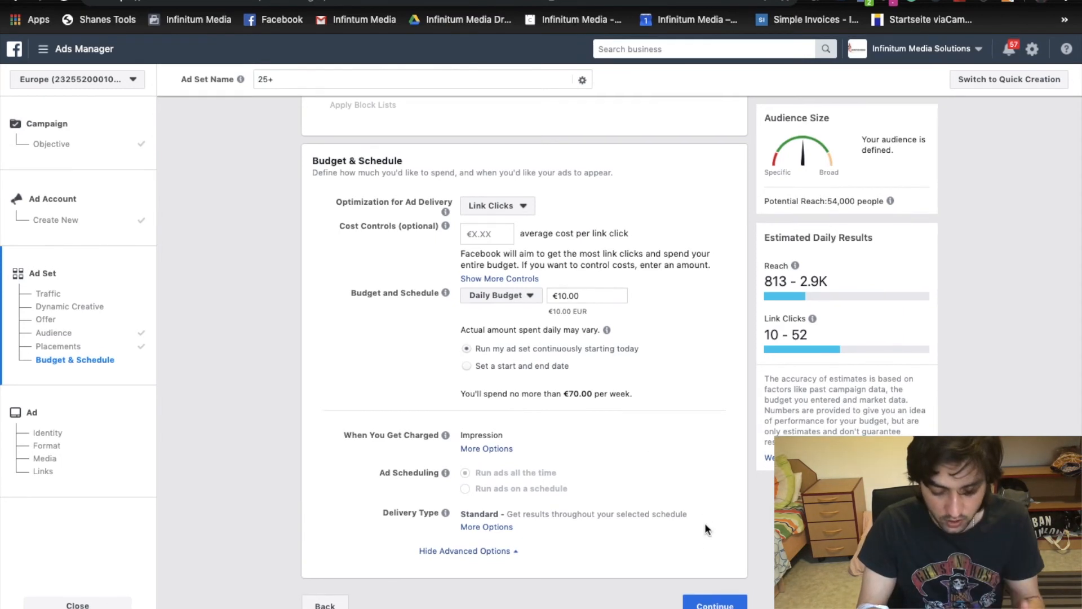
click(706, 604)
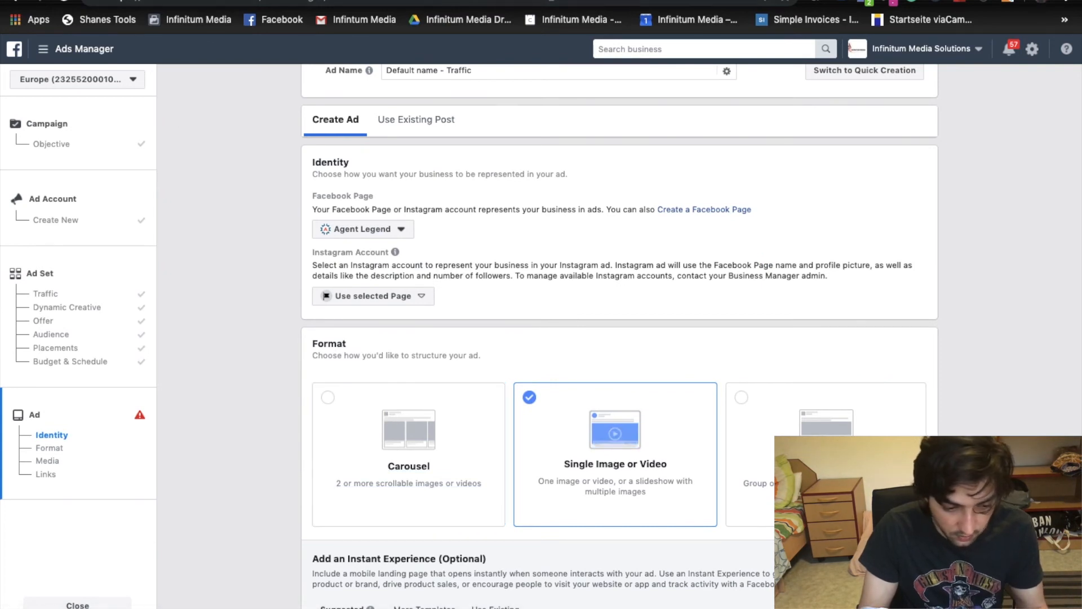
- Switch to the Instagram Business page, review its carousel, video, photo and stories ad examples, and return to Ads Manager
key(ctrl+Tab)
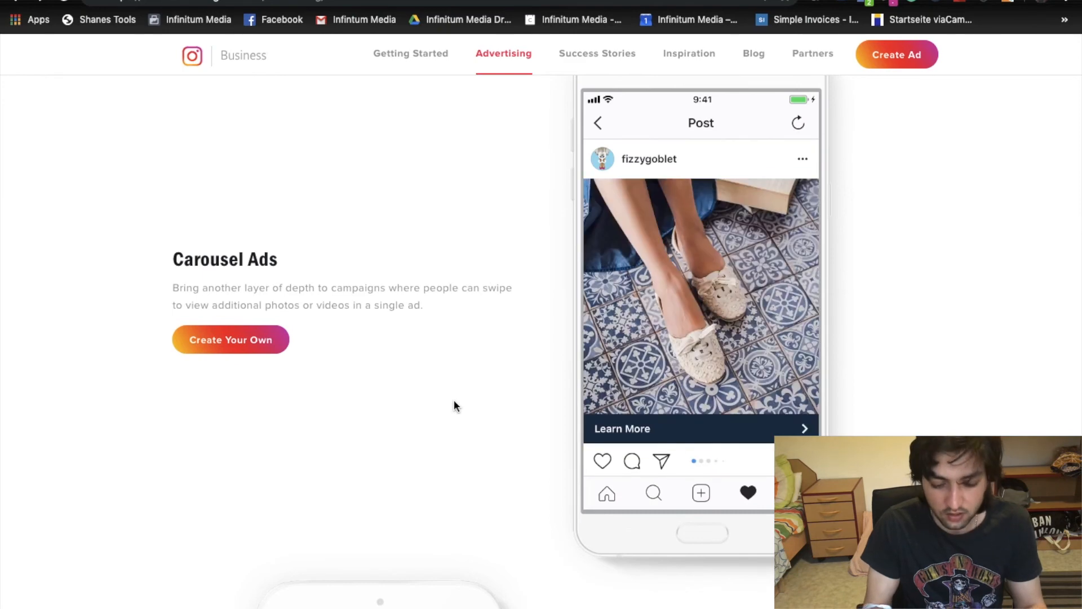
scroll(454, 402, up, 10)
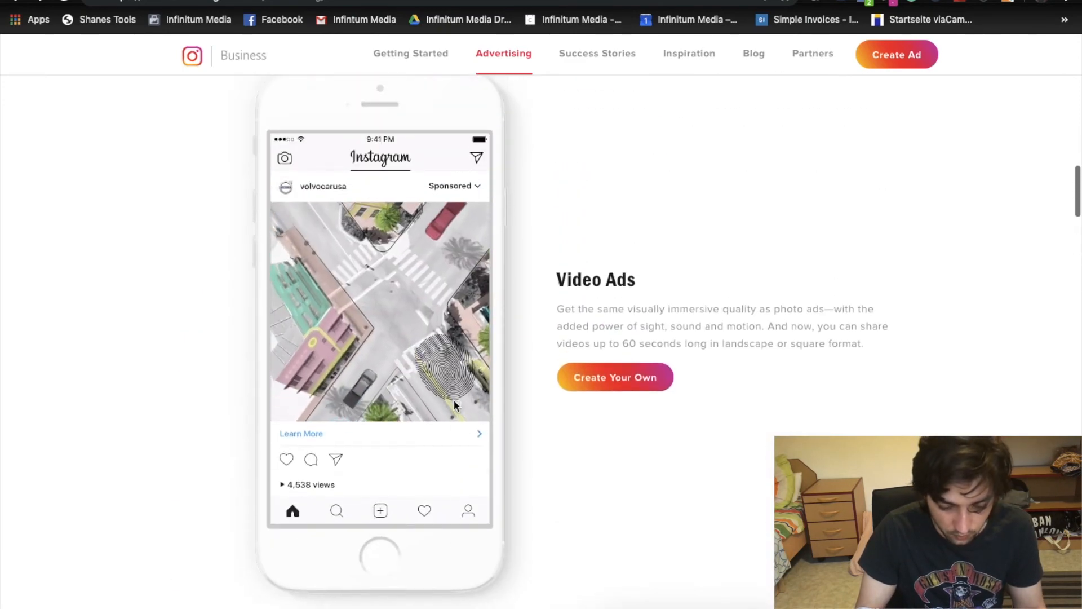
scroll(380, 294, up, 8)
scroll(395, 363, up, 8)
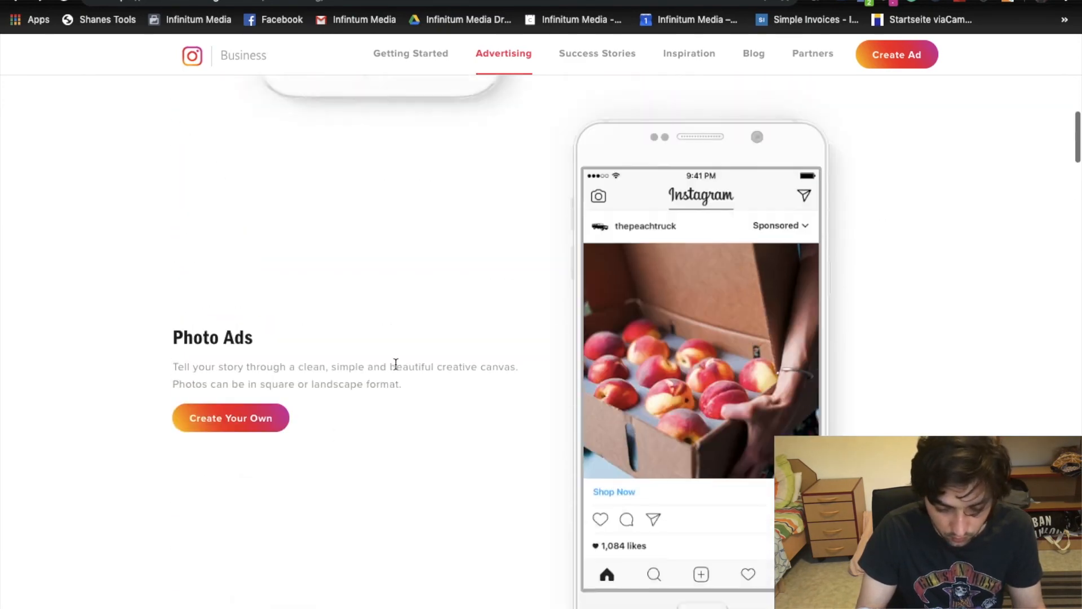
click(726, 22)
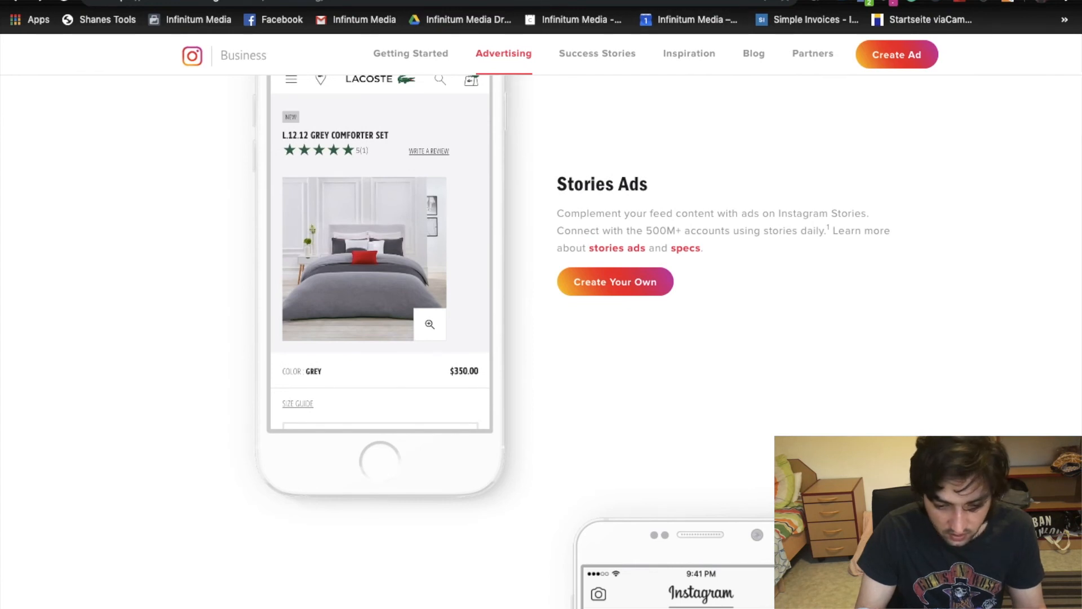
- Examine the ad's format choices, the optional Instant Experience templates and the media upload options
scroll(490, 515, down, 2)
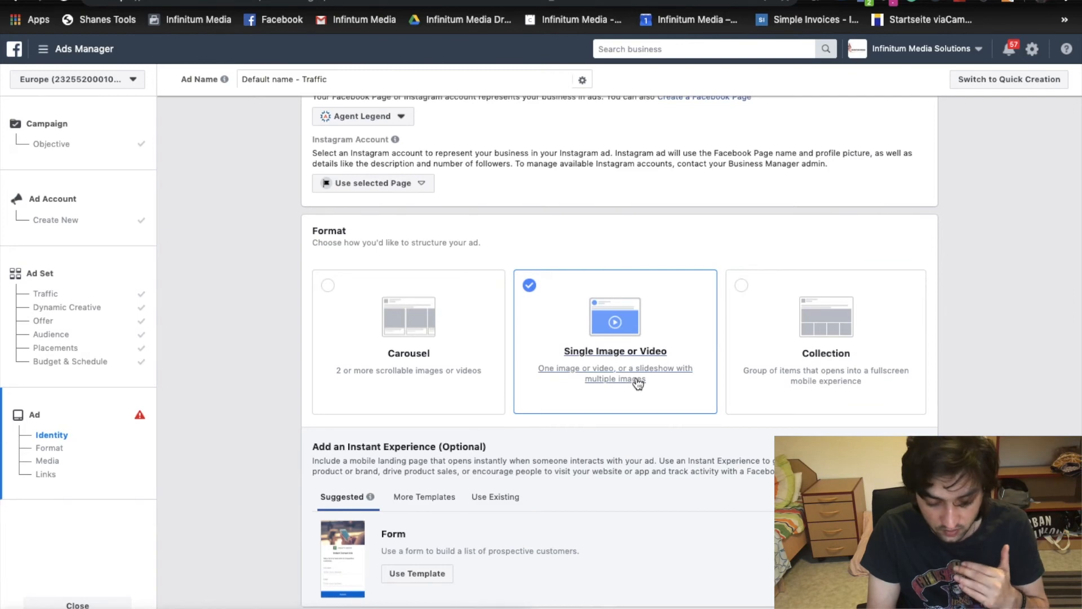
scroll(637, 384, down, 3)
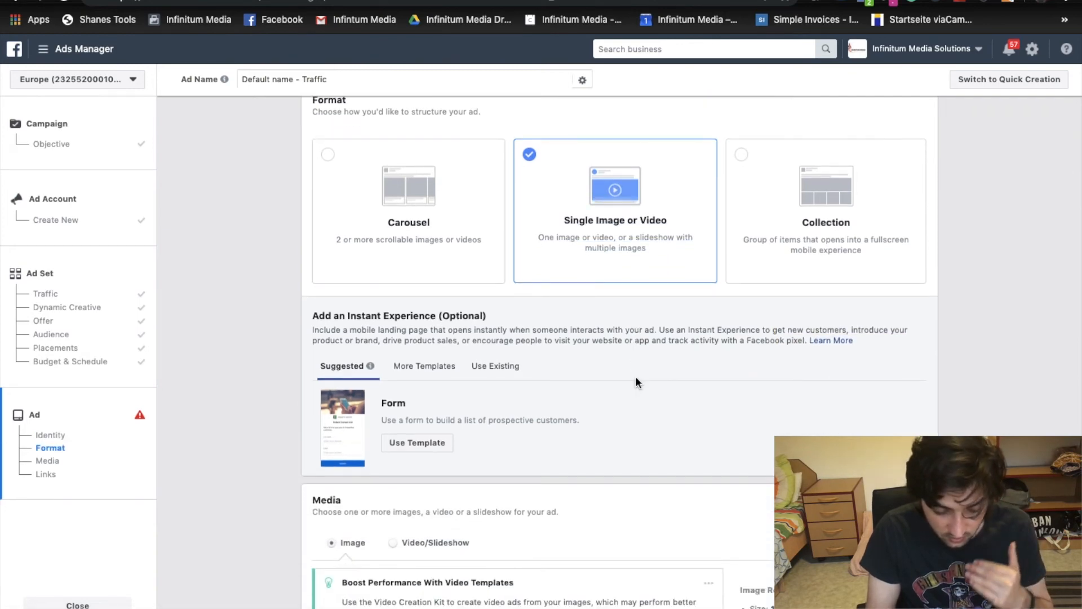
scroll(636, 382, down, 1)
scroll(514, 405, up, 3)
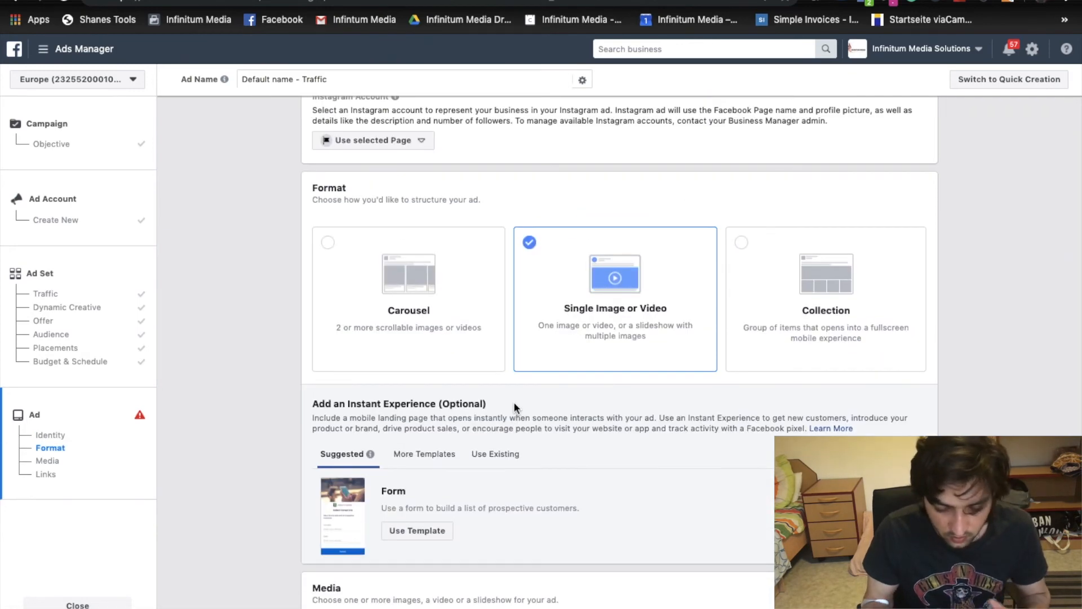
scroll(513, 401, down, 4)
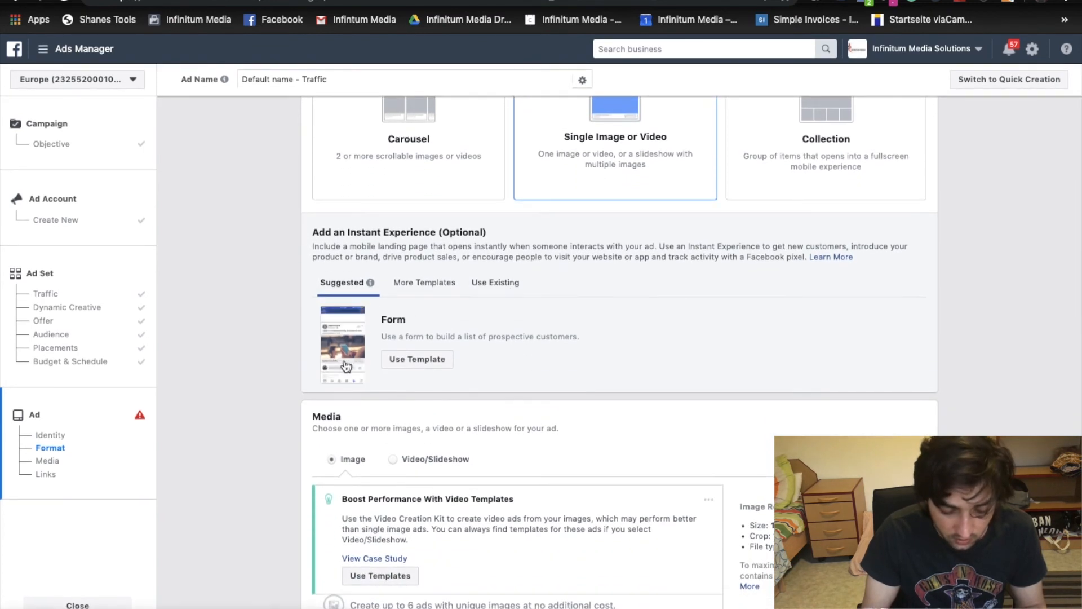
scroll(493, 394, down, 1)
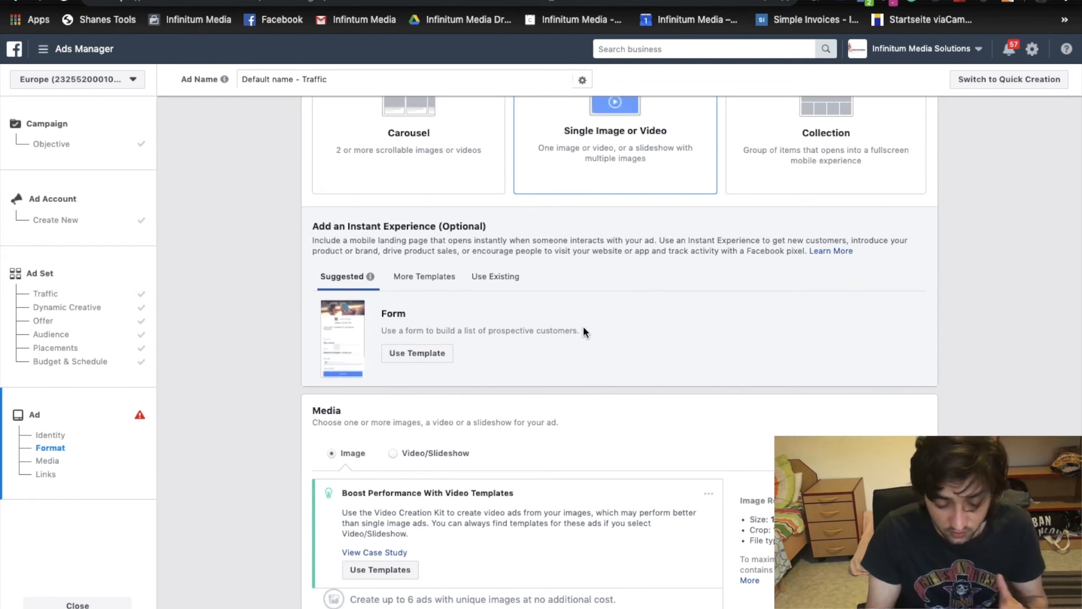
scroll(583, 325, down, 2)
scroll(582, 330, down, 1)
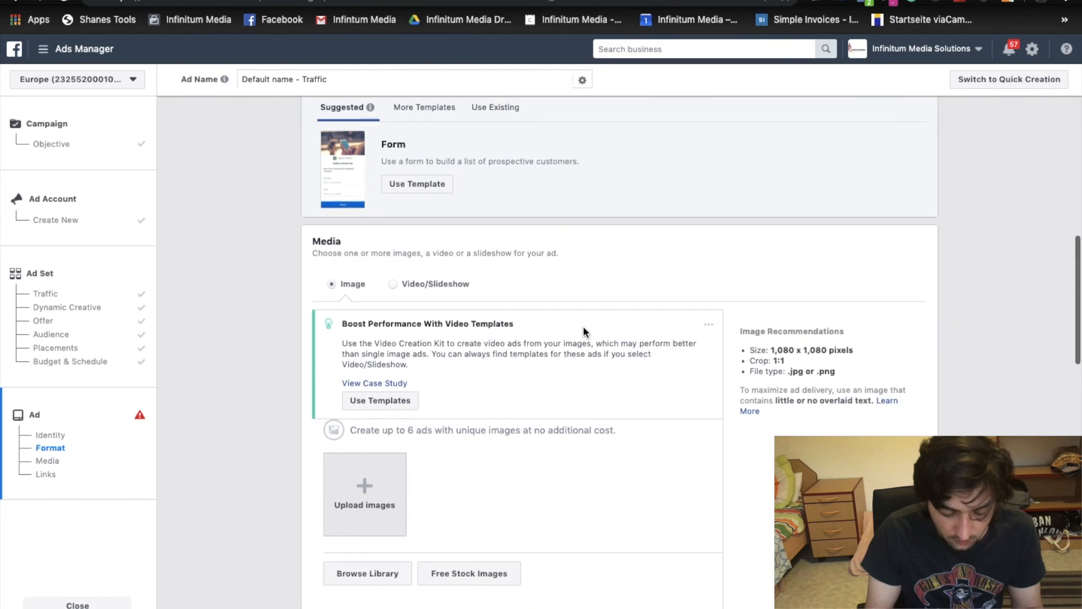
scroll(386, 462, down, 1)
scroll(367, 427, down, 1)
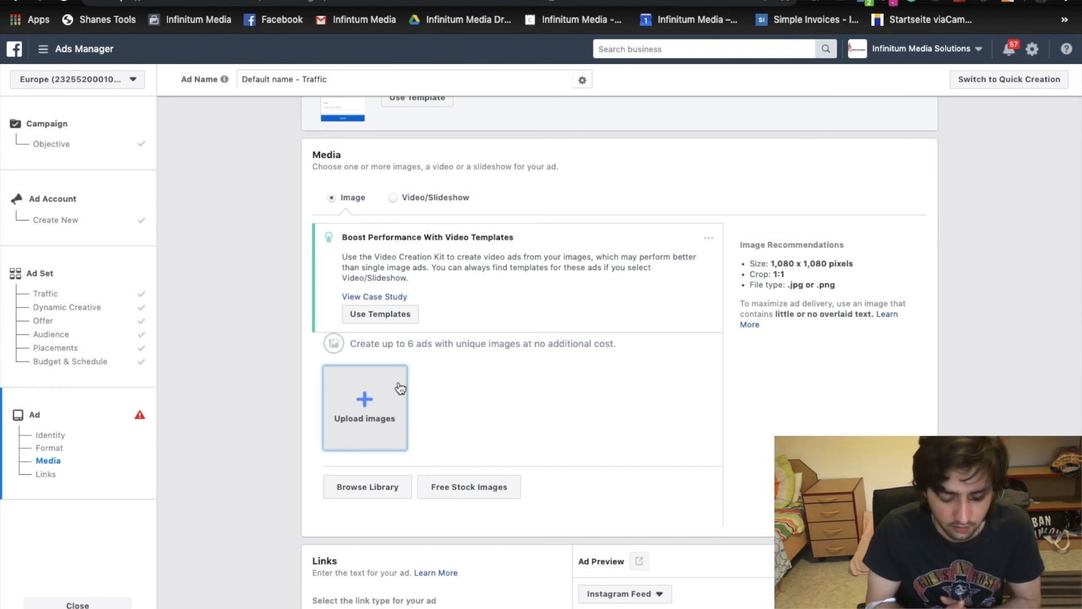
- Search the free stock images for "house" and add the first house photo in the results as the ad's image
scroll(399, 387, down, 1)
click(459, 461)
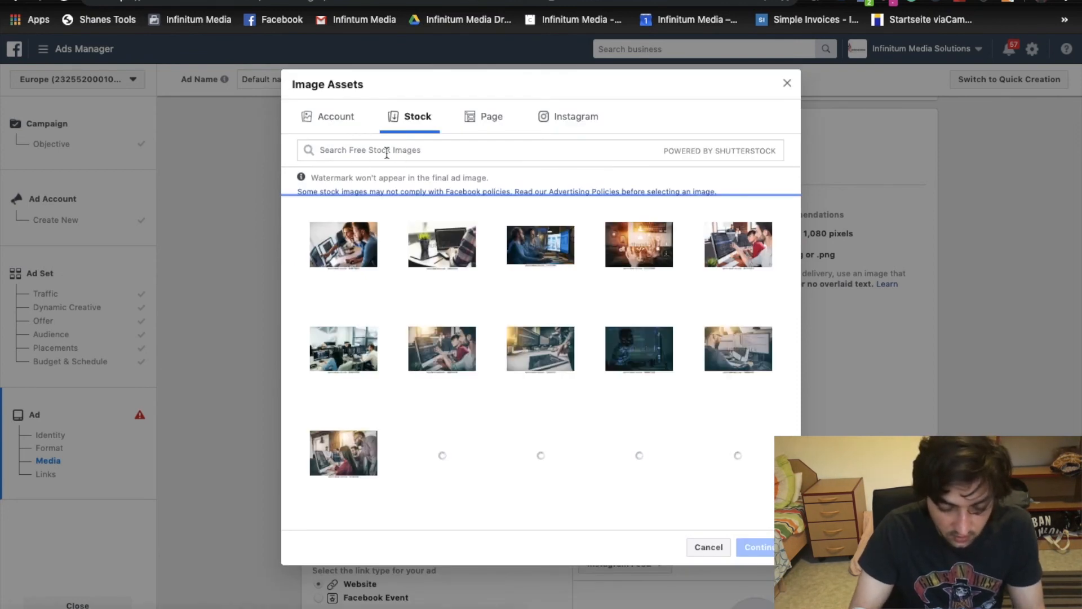
click(386, 149)
text(house)
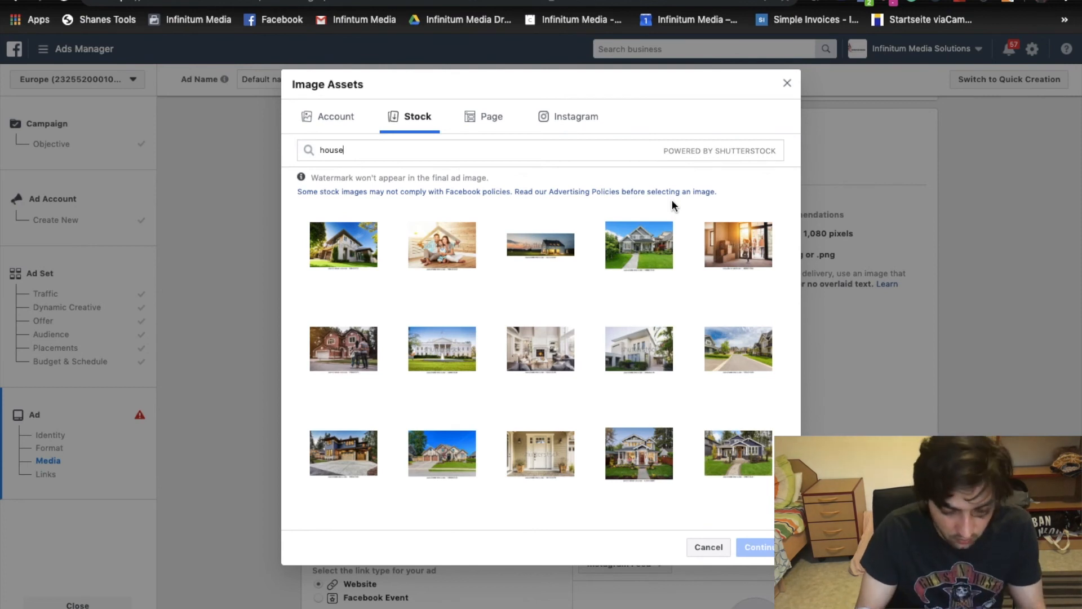
click(338, 243)
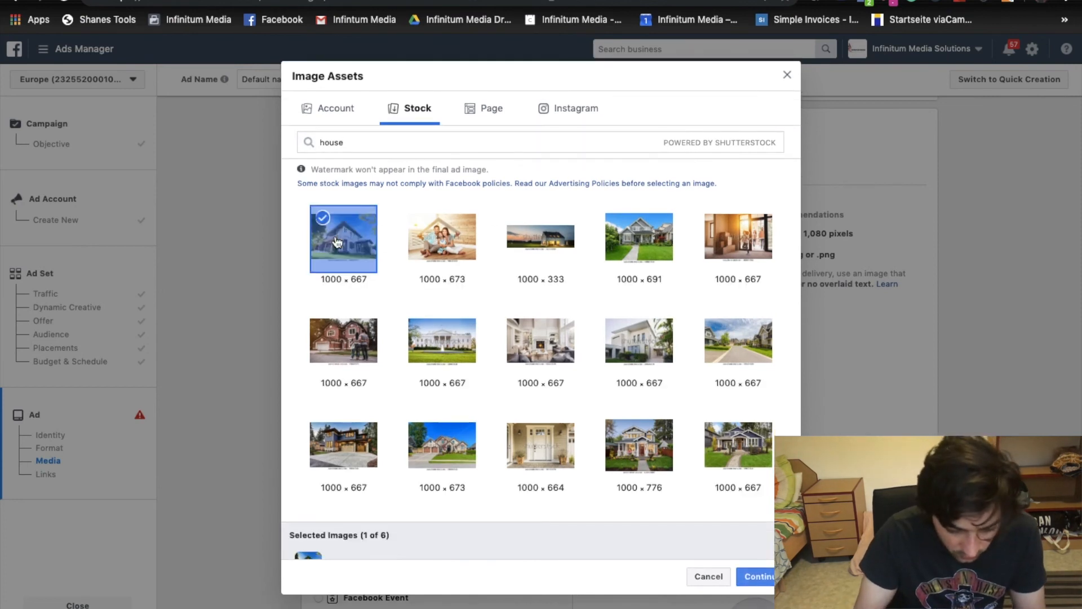
click(758, 576)
- Enter "here goes your text...." as the ad's text, keeping Website as the link type
scroll(512, 476, down, 3)
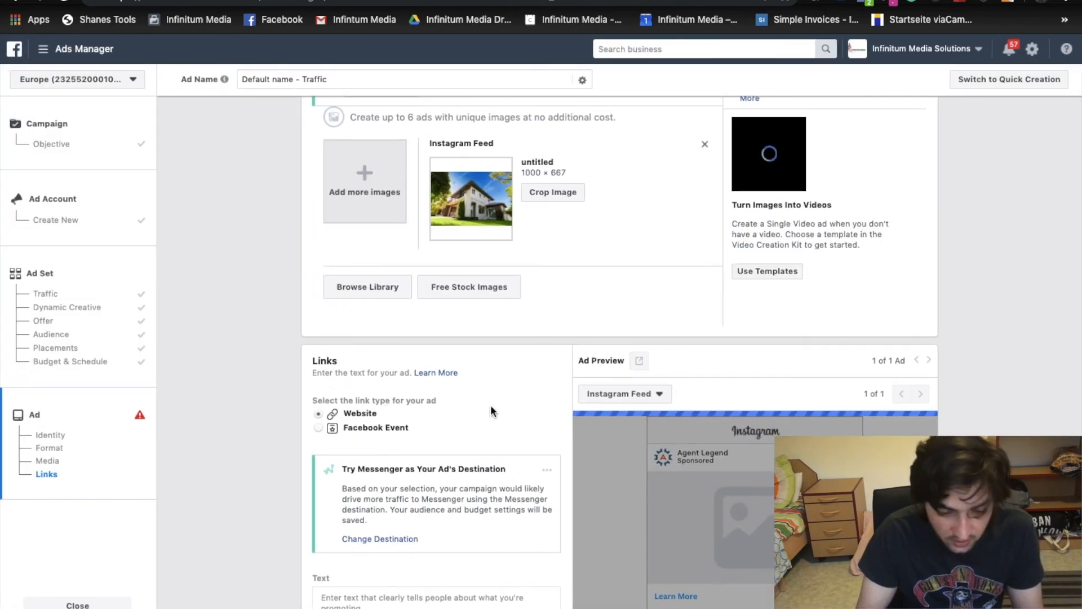
scroll(491, 406, down, 1)
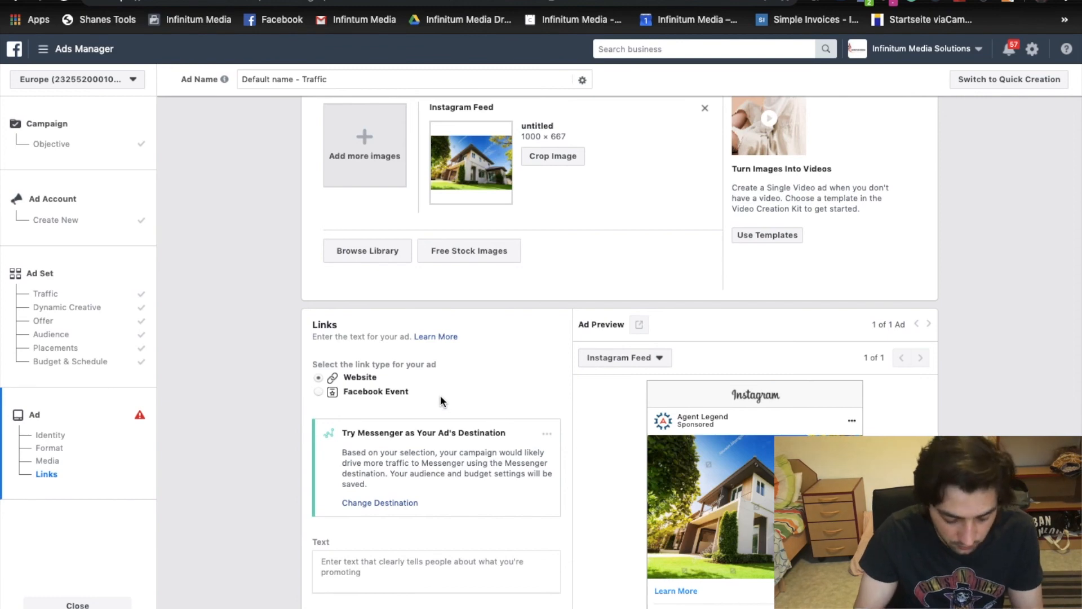
scroll(441, 395, down, 3)
click(376, 444)
text(here)
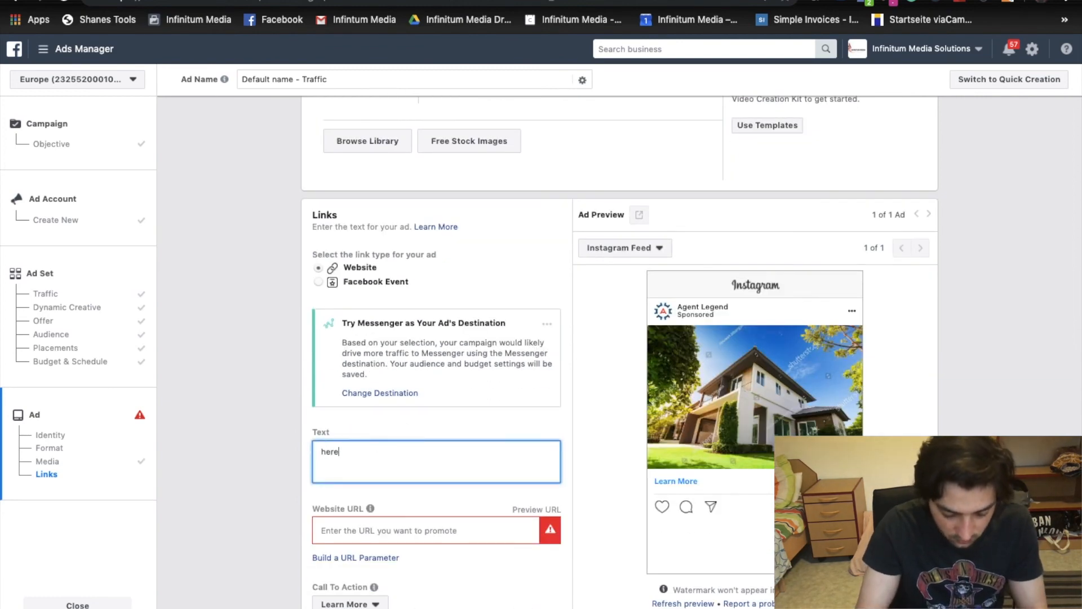
text( goes your text....)
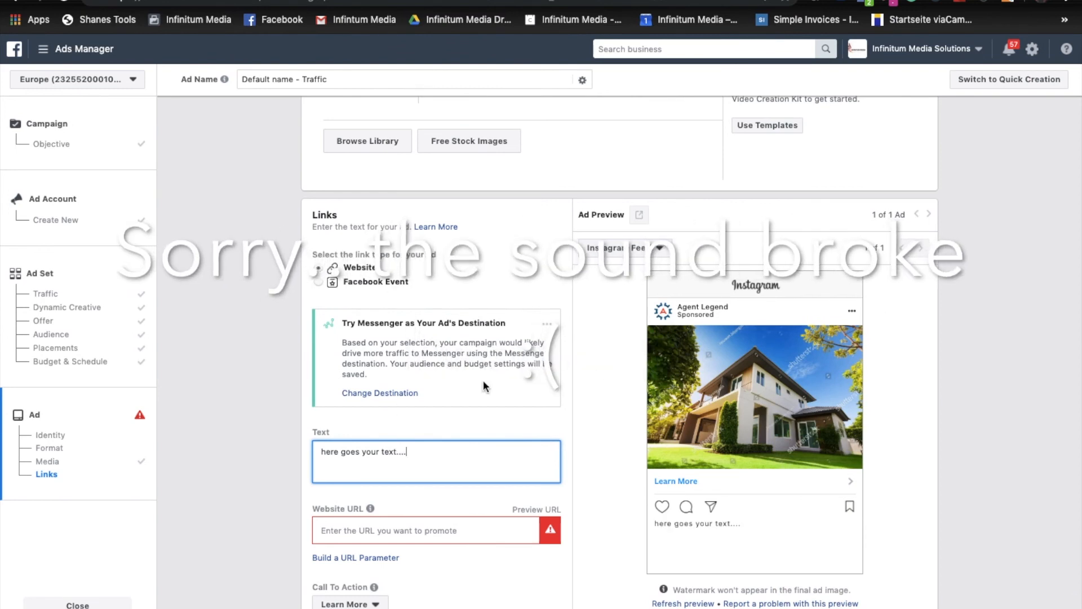
- Enter google.com as the ad's website URL
scroll(482, 380, down, 1)
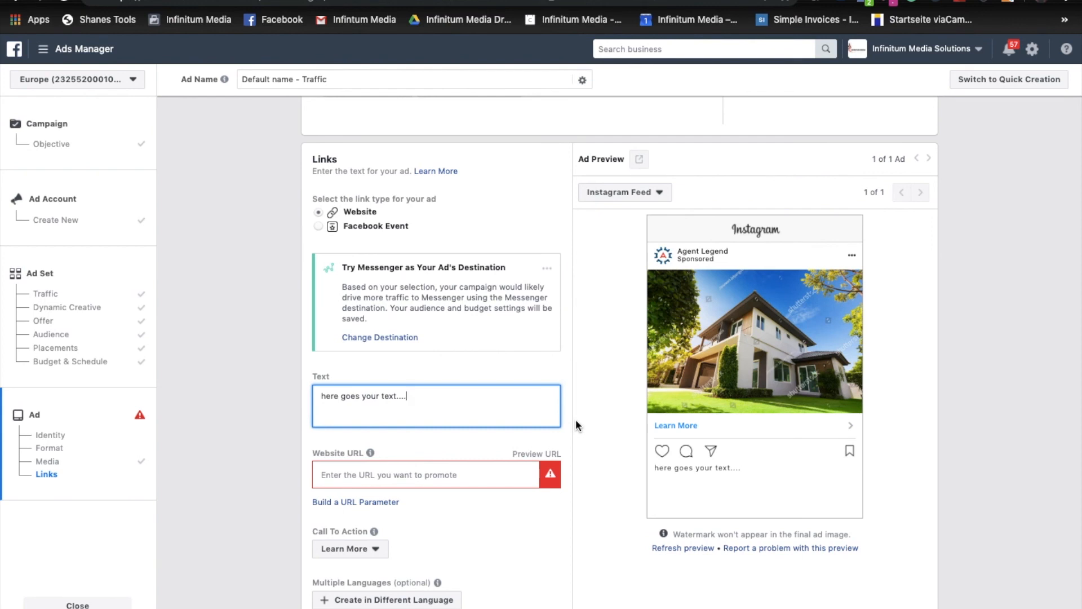
scroll(576, 426, down, 1)
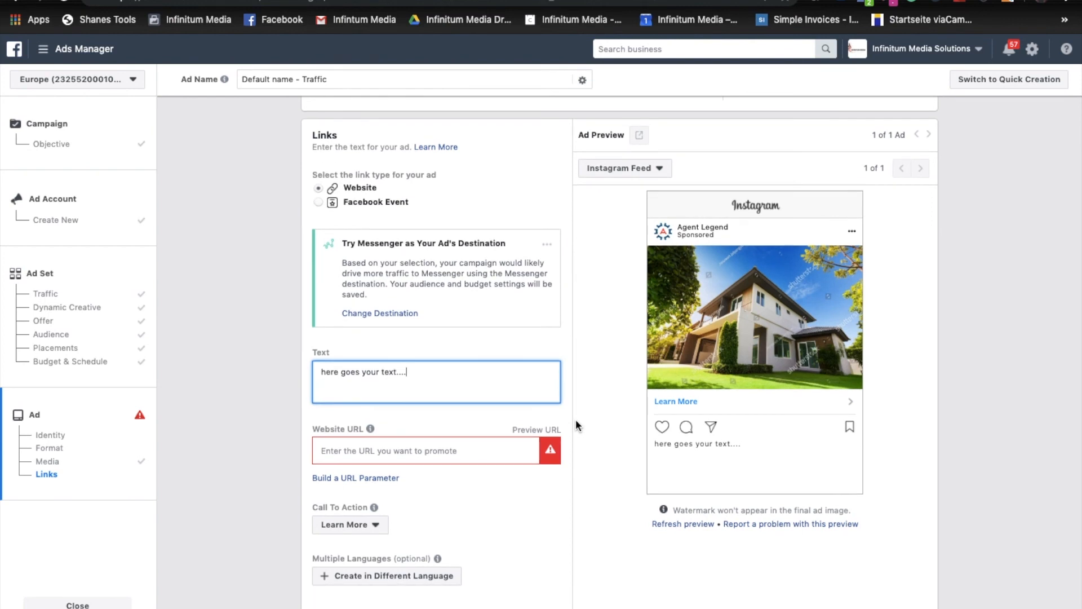
click(404, 449)
text(google.com)
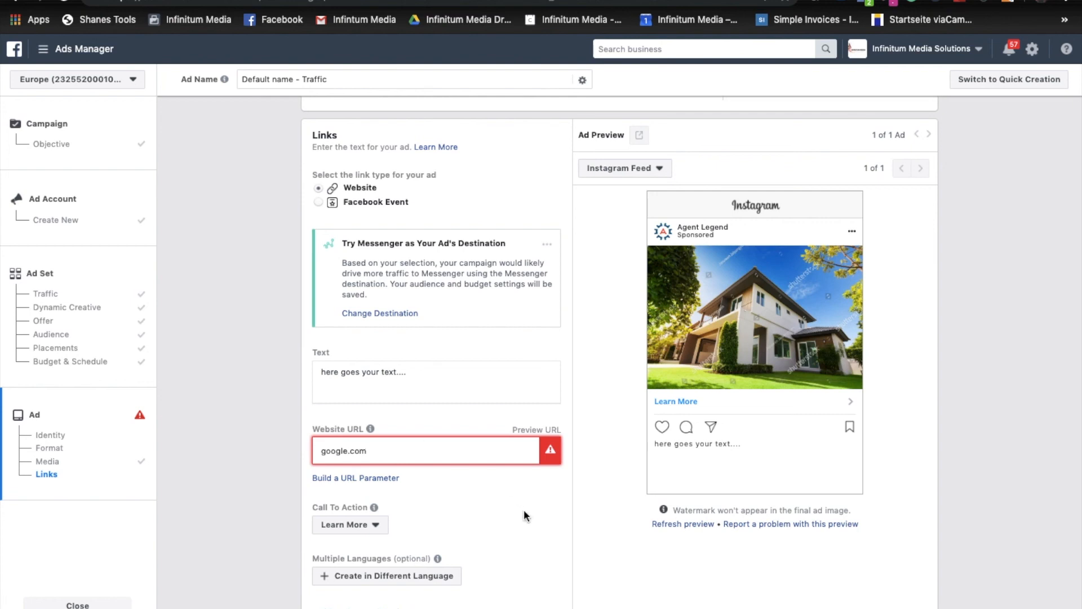
- Examine the Call To Action choices, the advanced link options and the Instagram Feed preview of the ad
scroll(503, 514, down, 2)
click(357, 465)
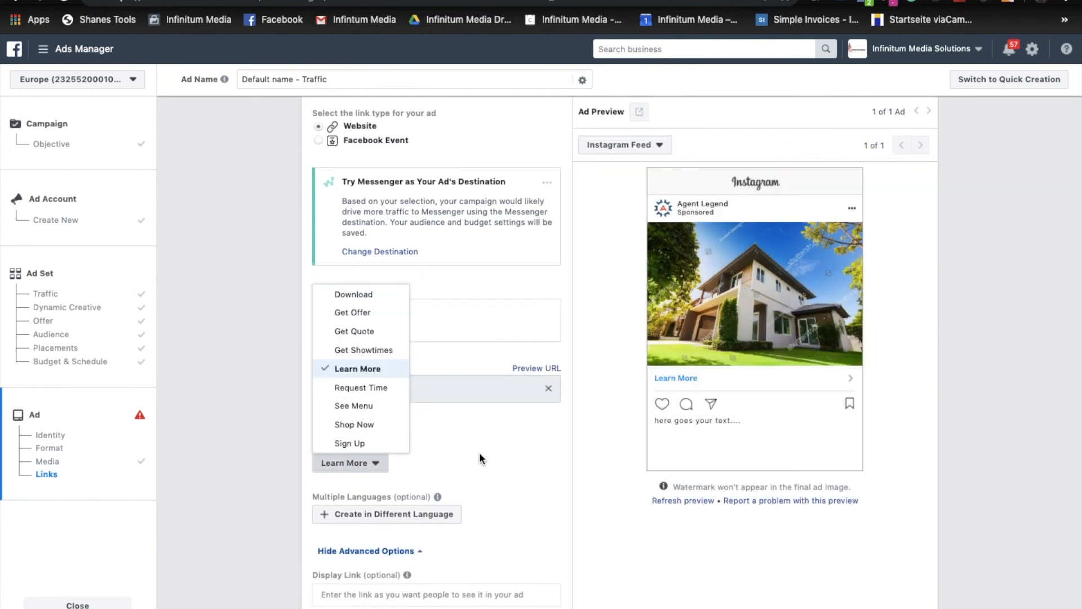
click(479, 451)
scroll(479, 452, down, 1)
scroll(479, 453, down, 3)
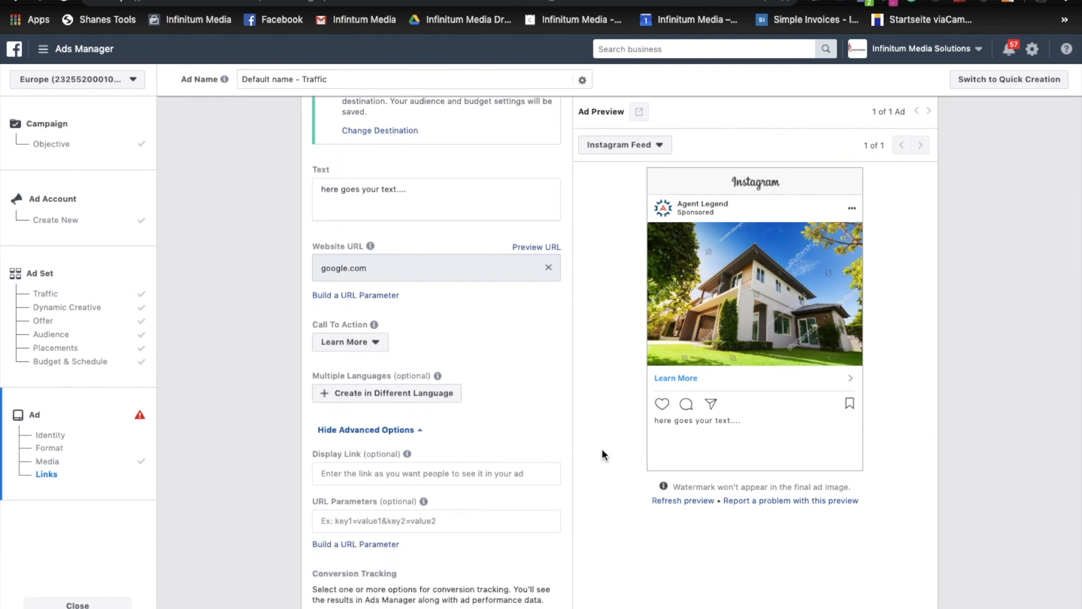
scroll(601, 450, down, 2)
scroll(600, 448, up, 4)
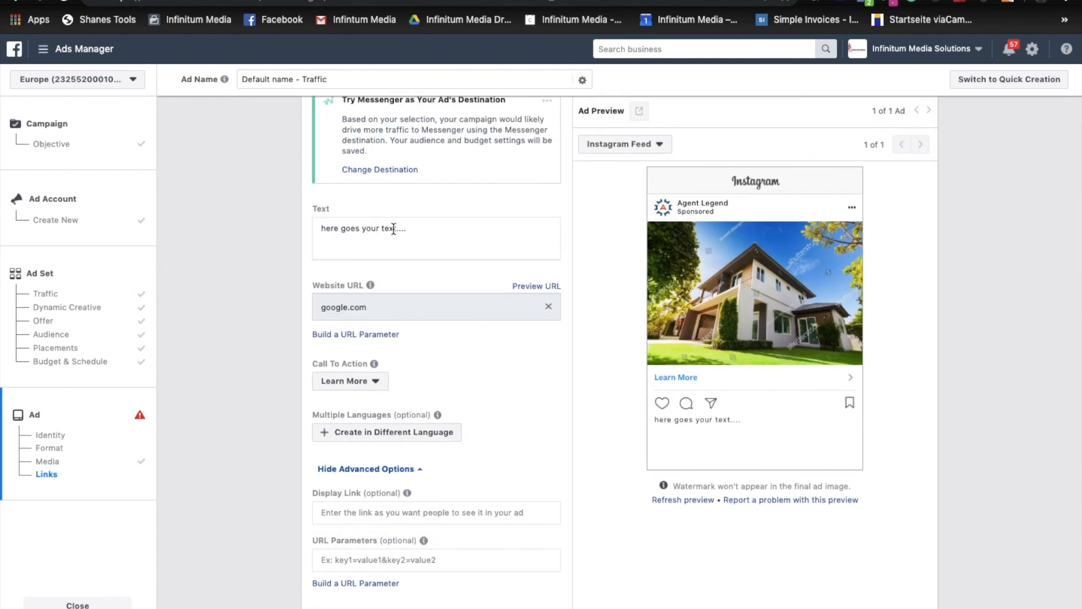
click(366, 381)
click(367, 383)
scroll(441, 372, up, 5)
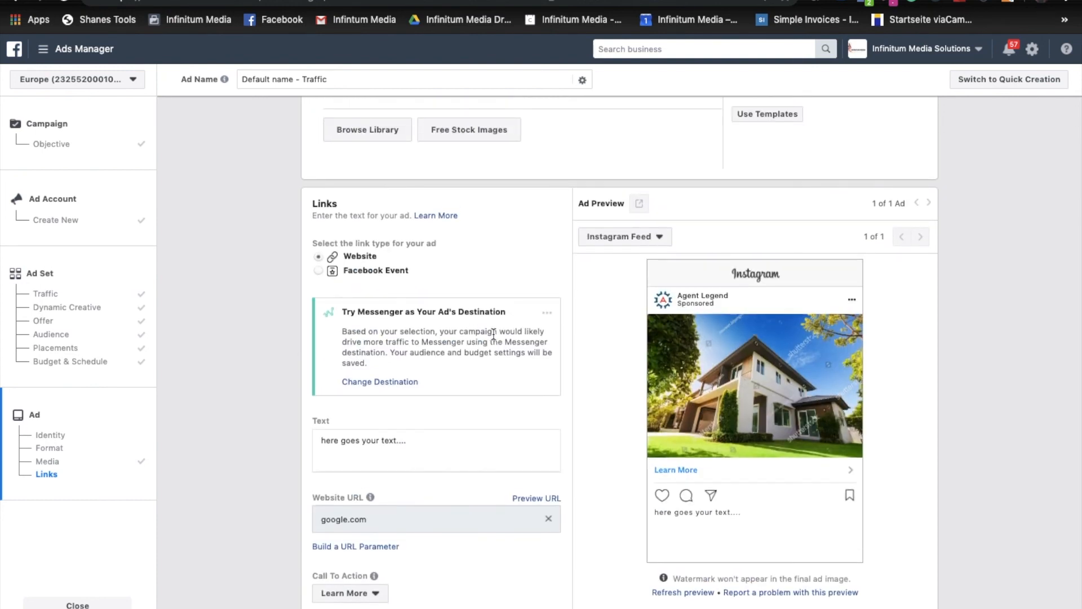
scroll(920, 425, down, 3)
scroll(563, 341, up, 15)
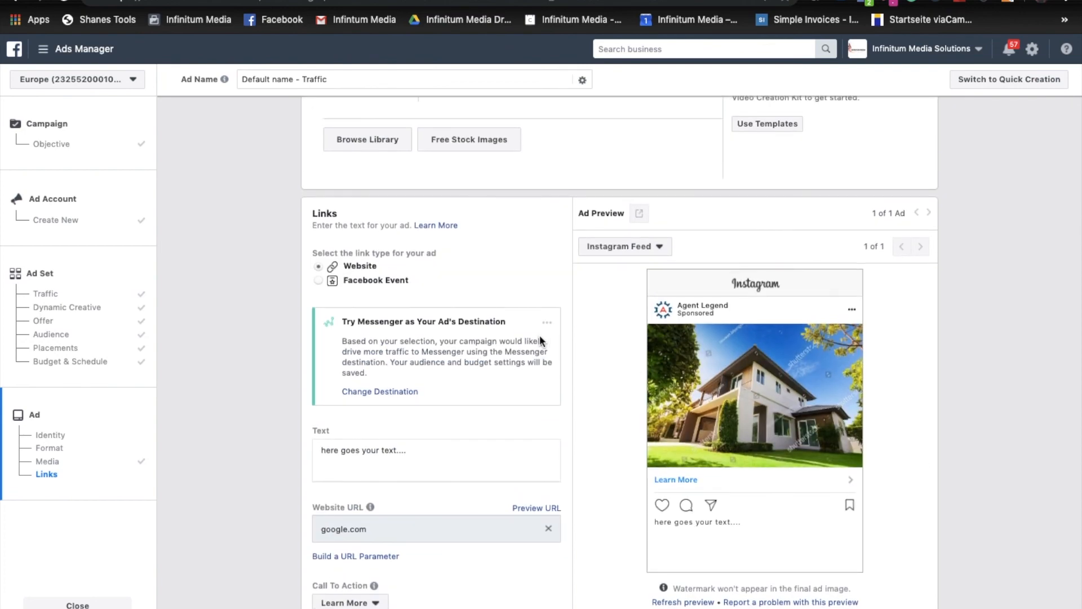
- Set the ad's Facebook Page to the personal-name page listed directly below Agent Legend under Infinitum Media Solutions
scroll(540, 334, up, 8)
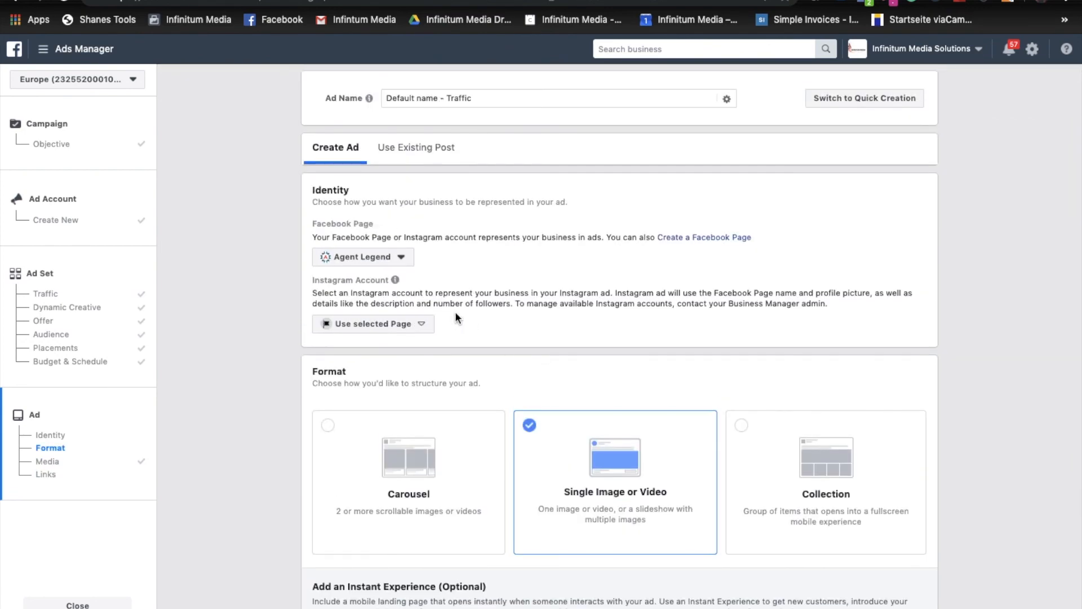
click(378, 257)
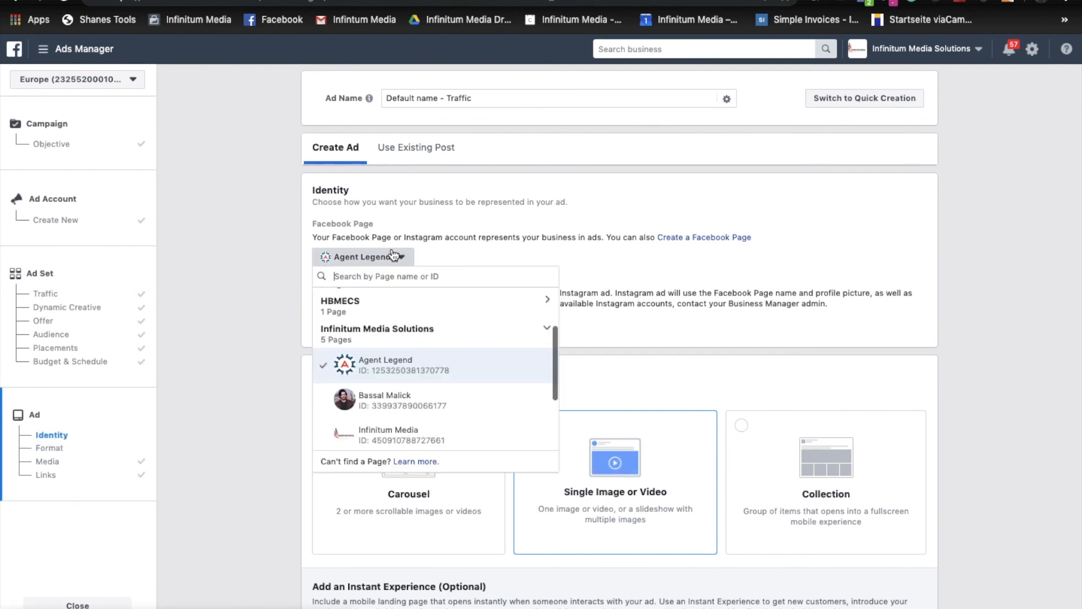
click(388, 400)
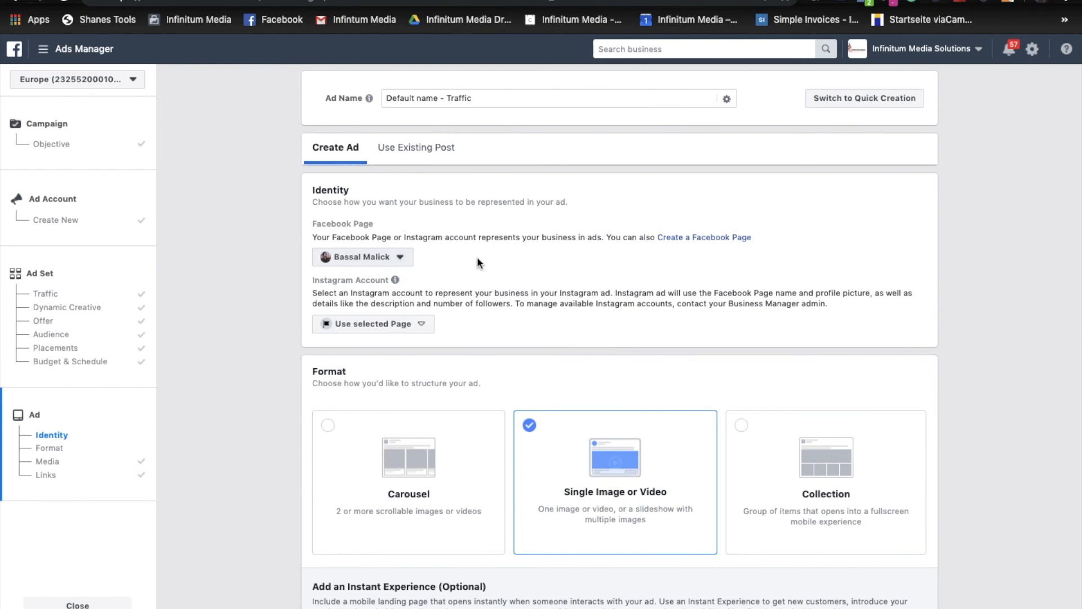
scroll(478, 262, down, 1)
scroll(478, 268, up, 1)
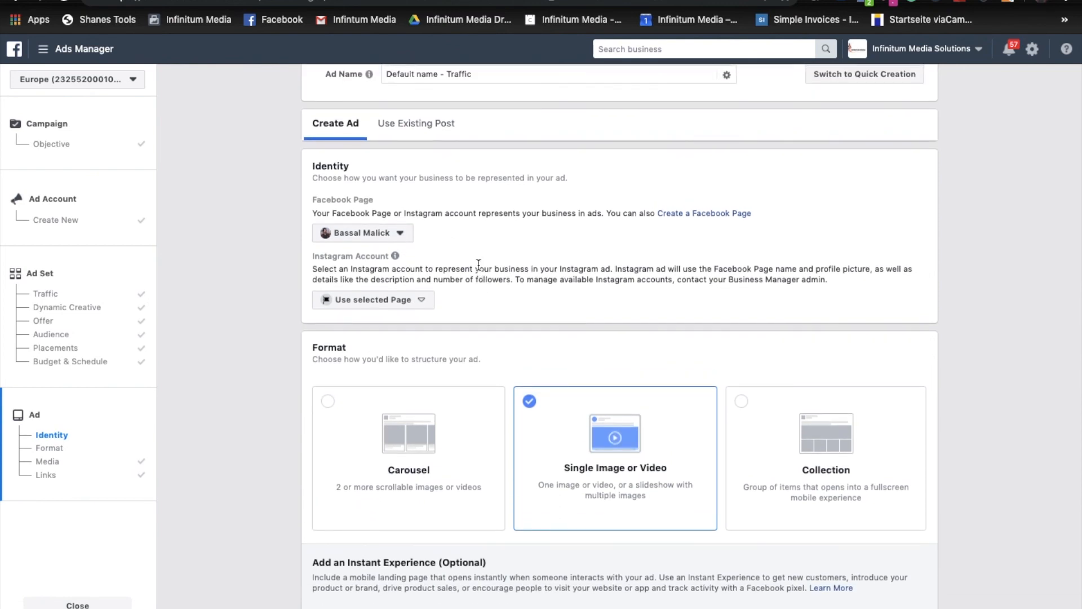
scroll(478, 264, up, 1)
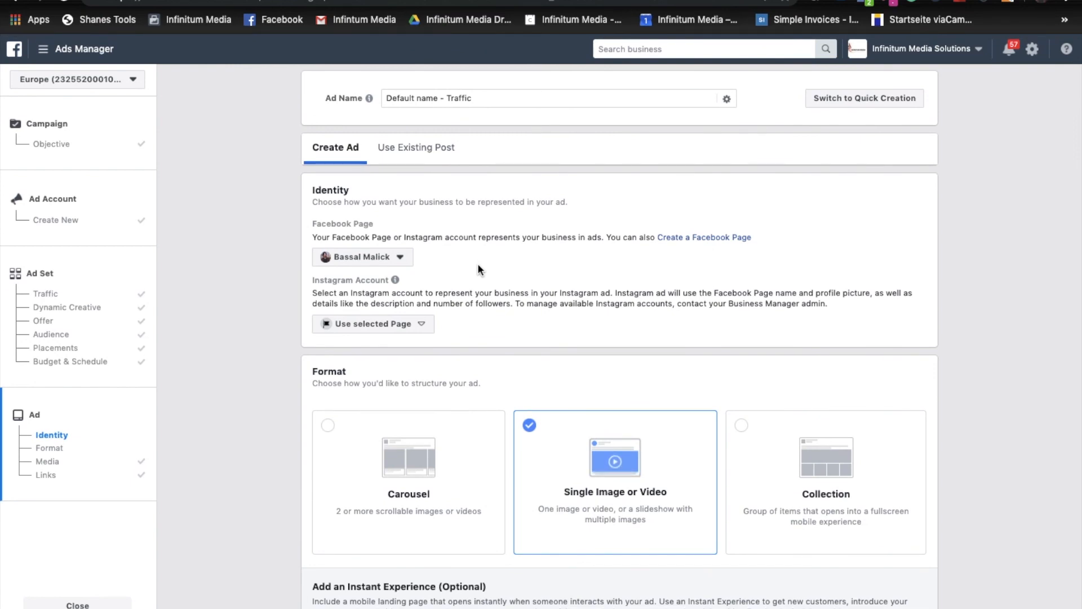
- Keep "Use selected Page" as the ad's Instagram account and check the Instagram Feed preview and conversion tracking options
scroll(478, 262, down, 2)
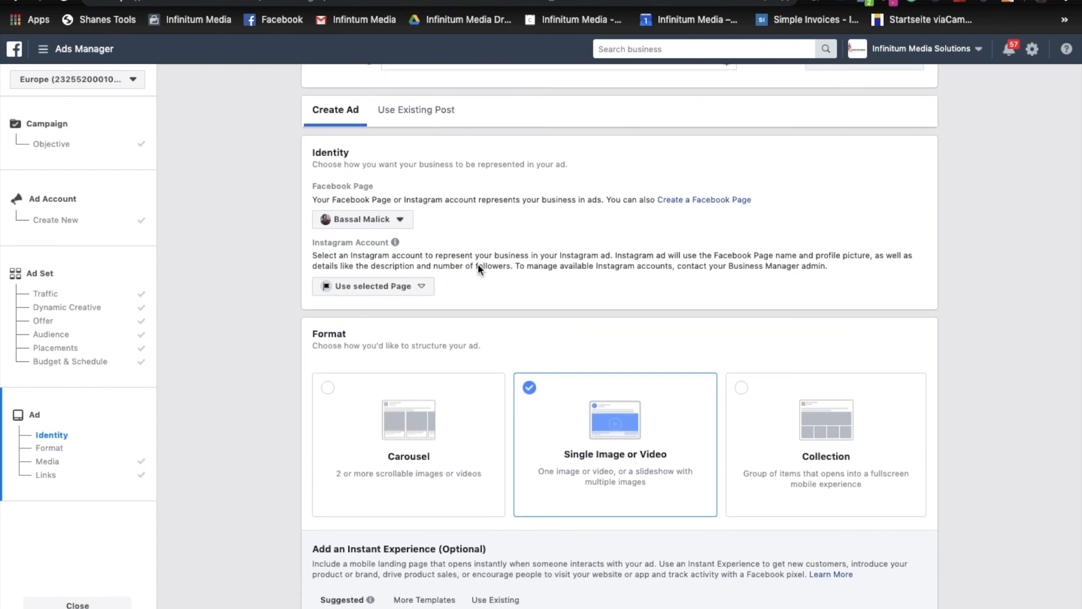
click(410, 285)
click(389, 337)
scroll(472, 225, down, 5)
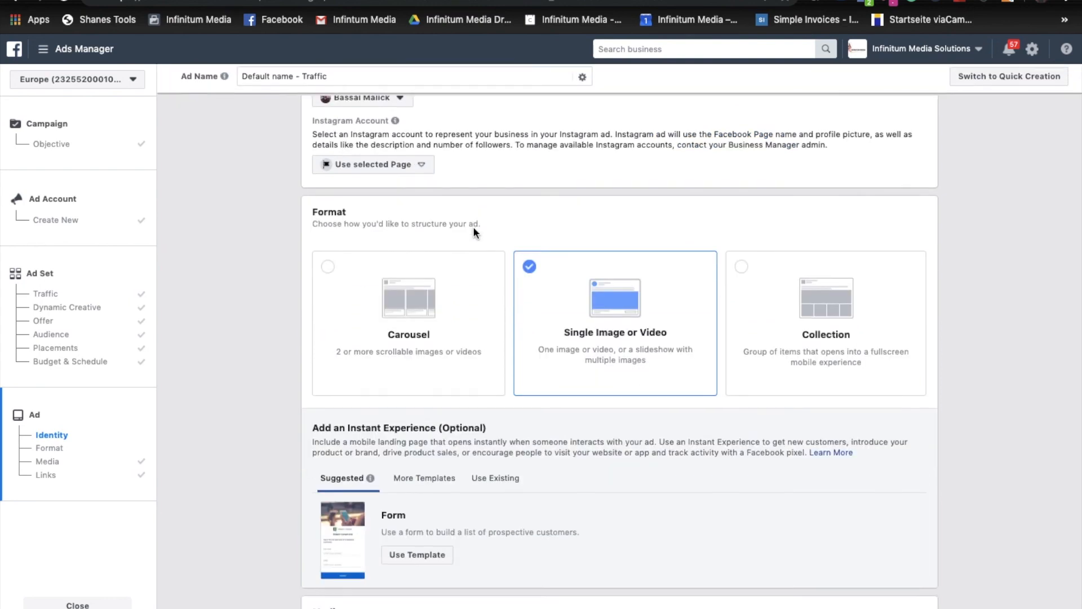
scroll(474, 231, down, 10)
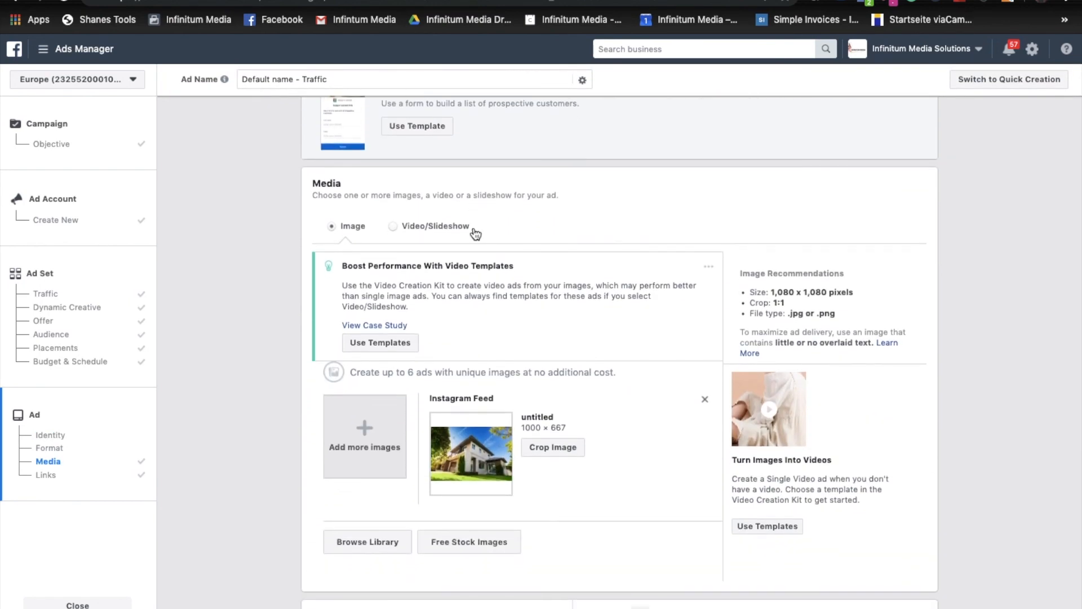
scroll(475, 233, down, 3)
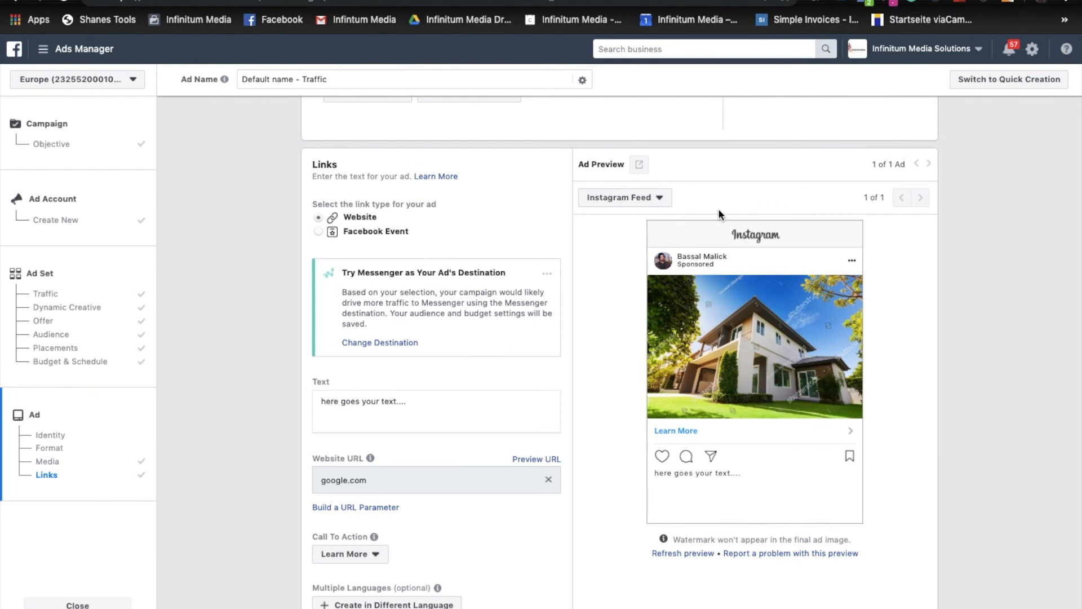
scroll(765, 372, down, 9)
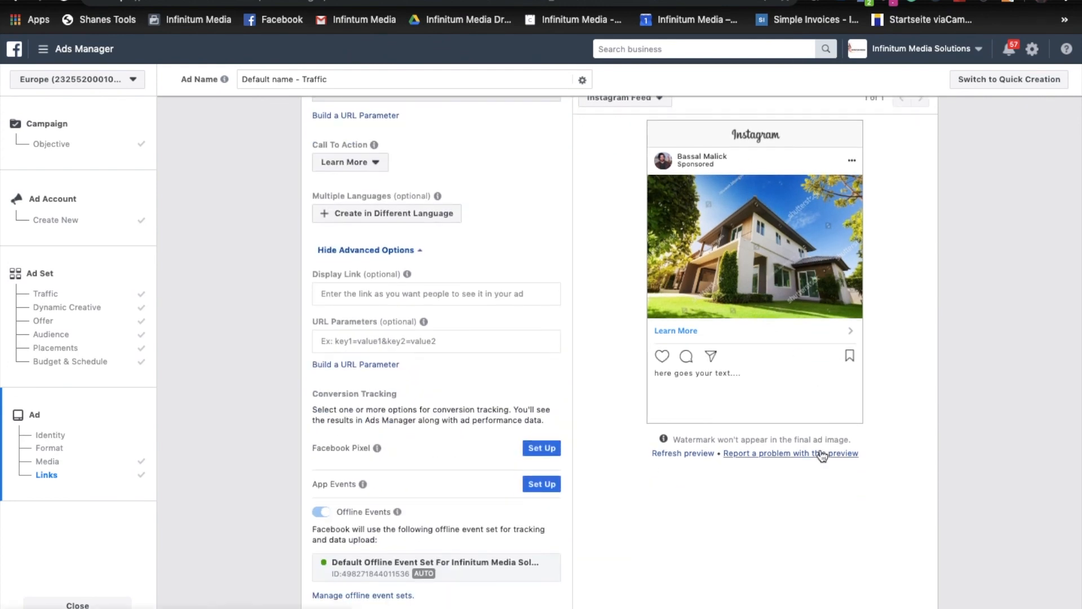